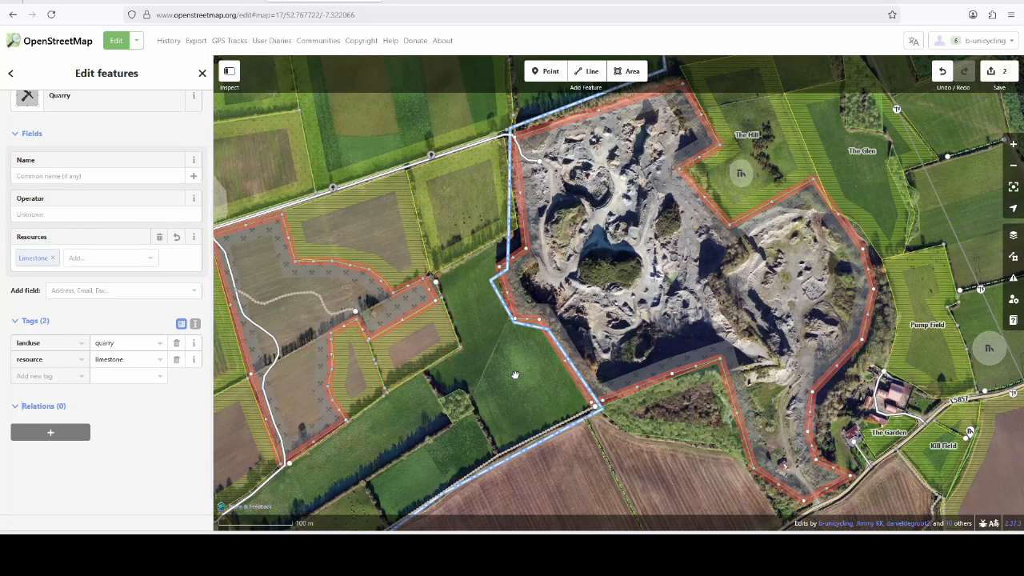
Upload the two quarry edits with the changeset comment "added resource #quarry" and Local Knowledge as the source.
left_click_drag(504, 376, 571, 324)
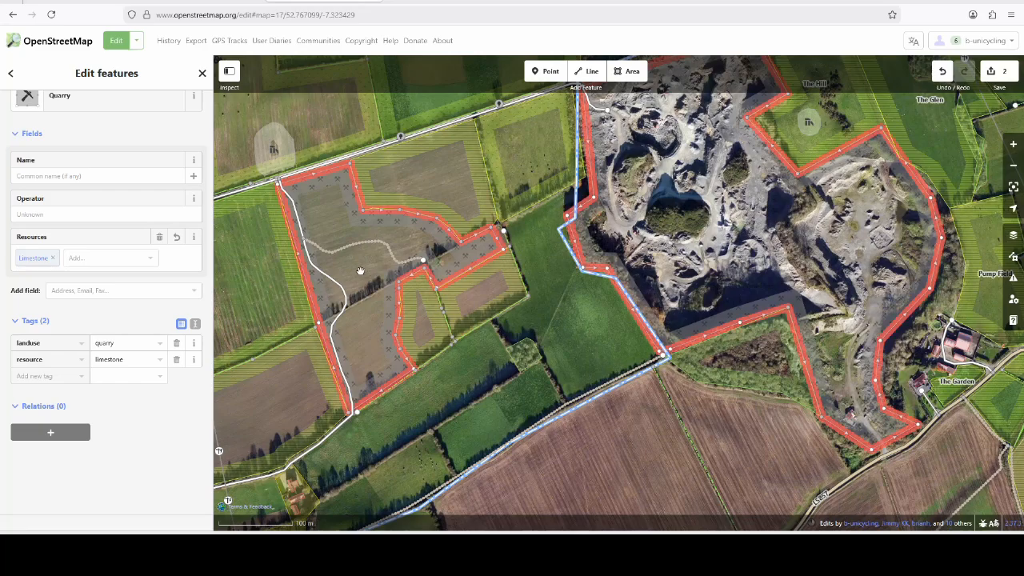
left_click(389, 324)
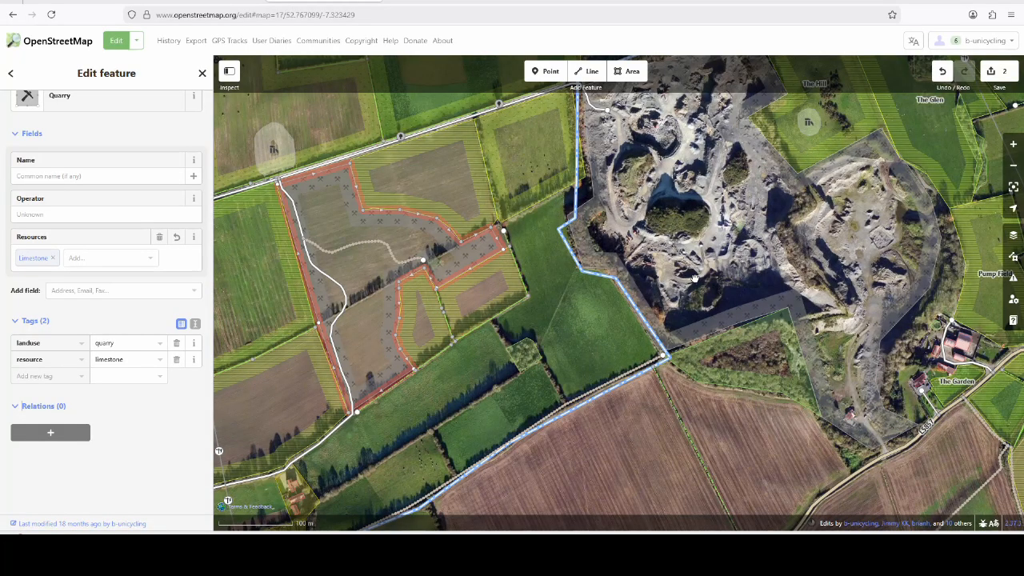
left_click(992, 73)
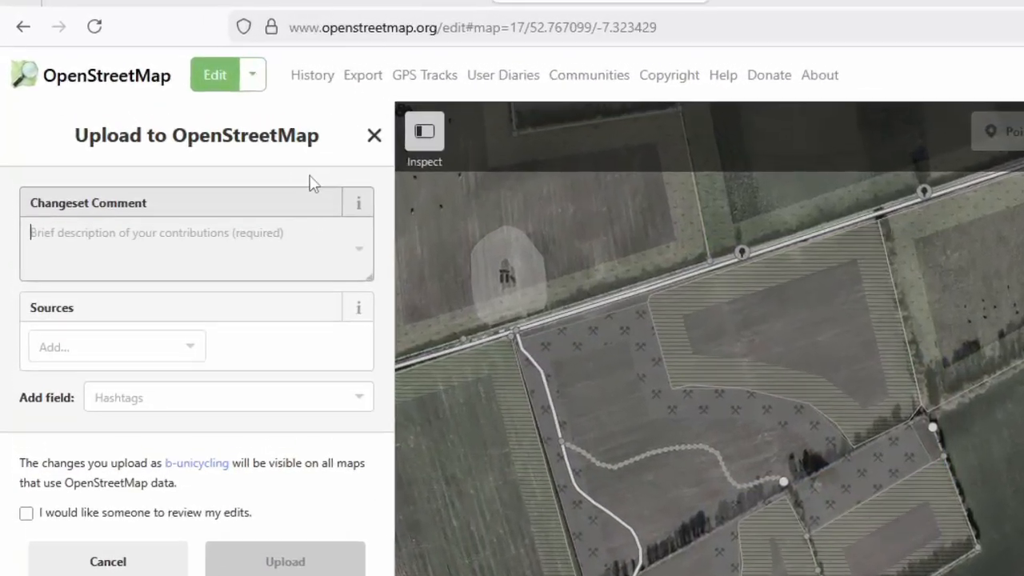
type("added resource #quar")
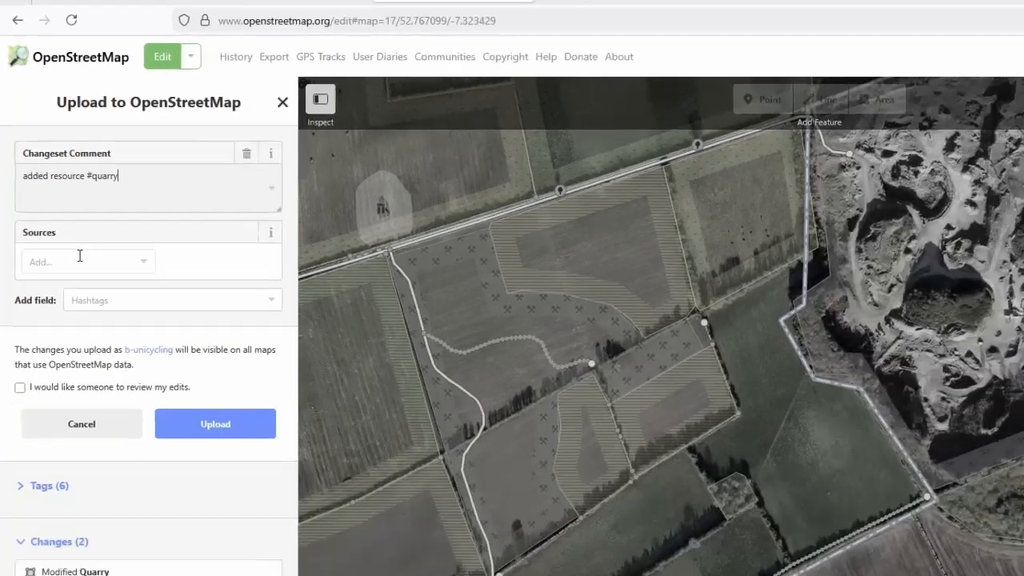
left_click(132, 426)
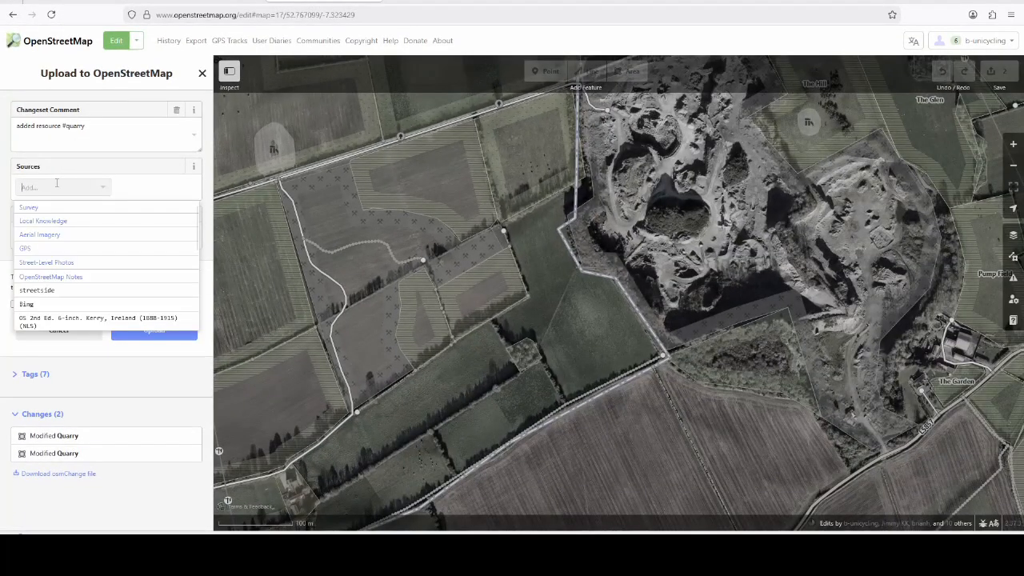
left_click(58, 226)
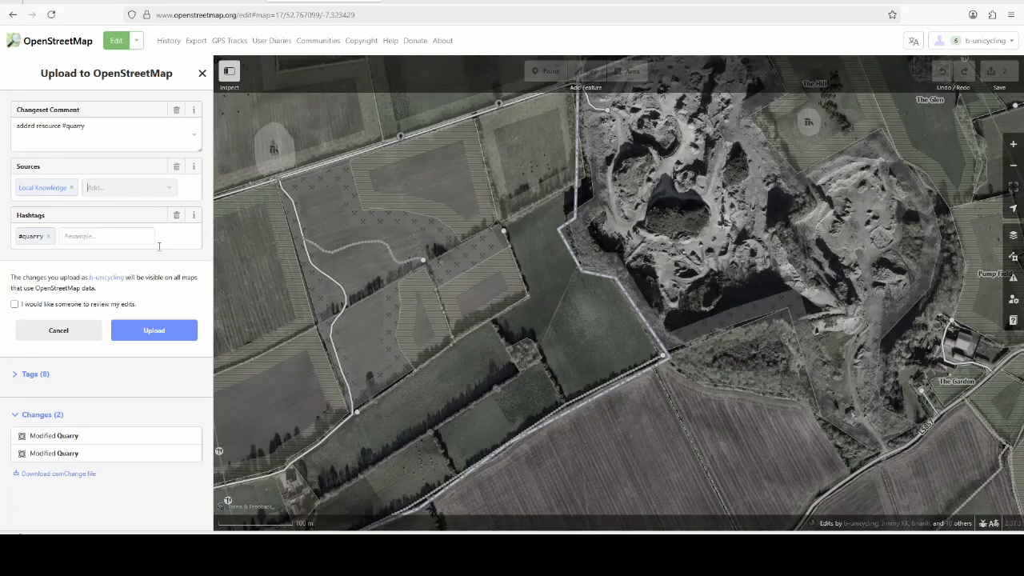
left_click(147, 331)
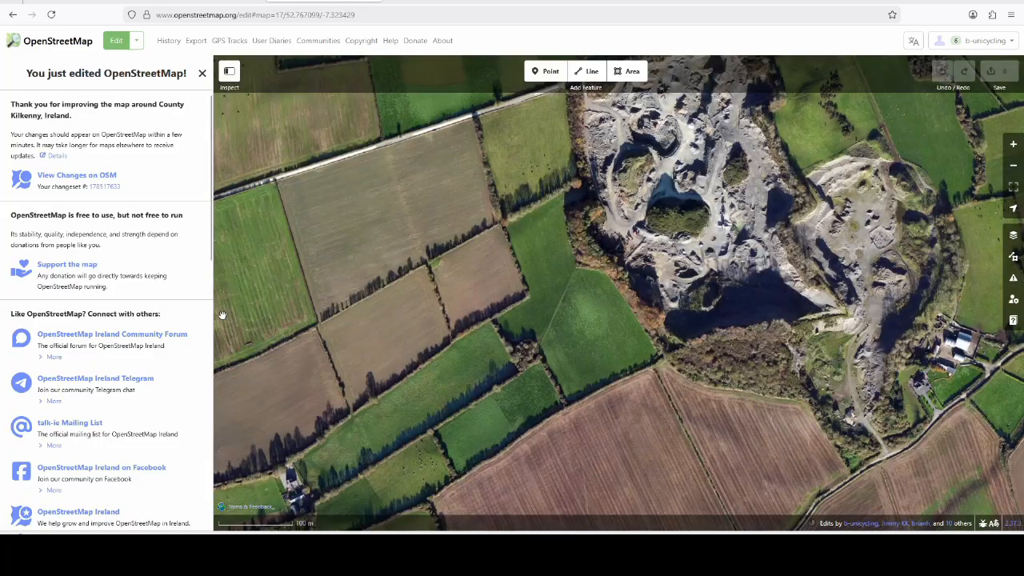
Return to the main map, open the area around Kiltorcan Raceway for editing and select the quarry west of the raceway.
left_click(40, 46)
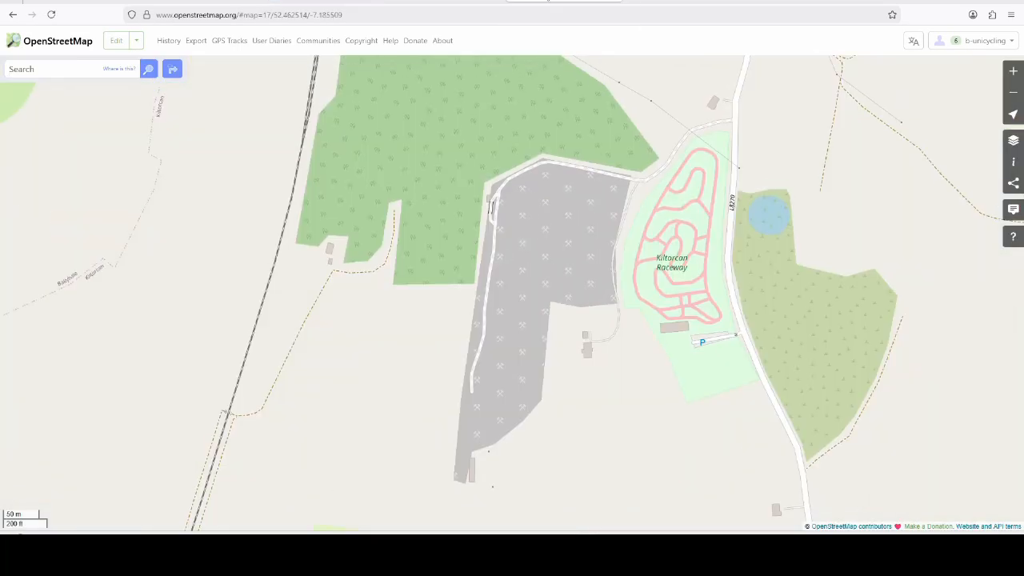
scroll(506, 294, "down", 2)
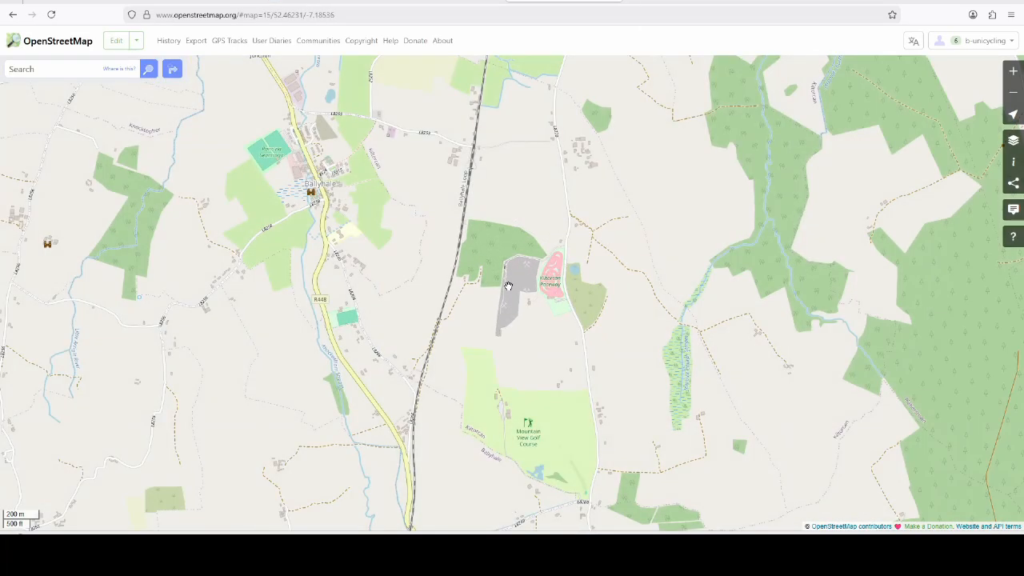
scroll(501, 286, "up", 1)
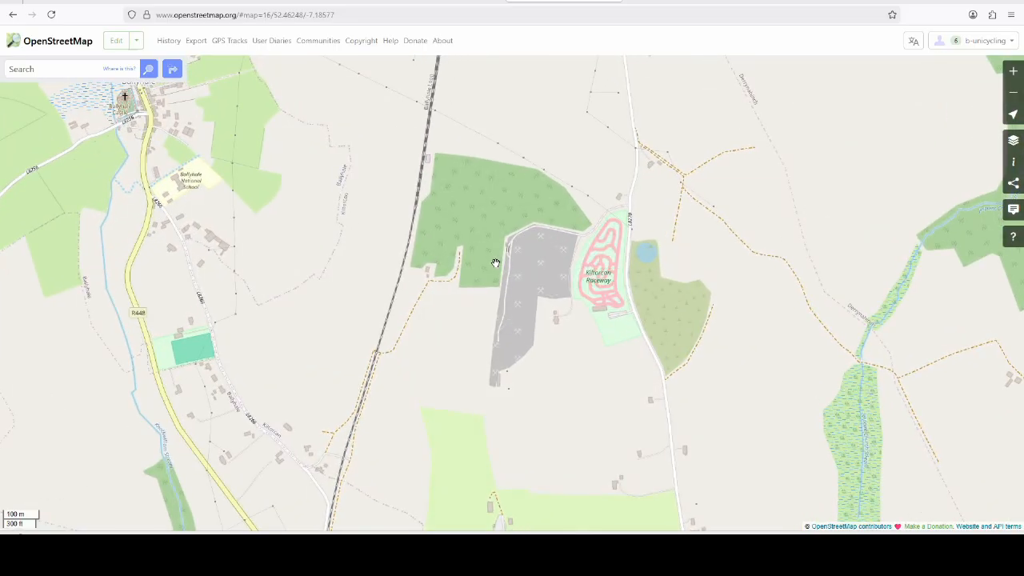
left_click_drag(478, 193, 504, 251)
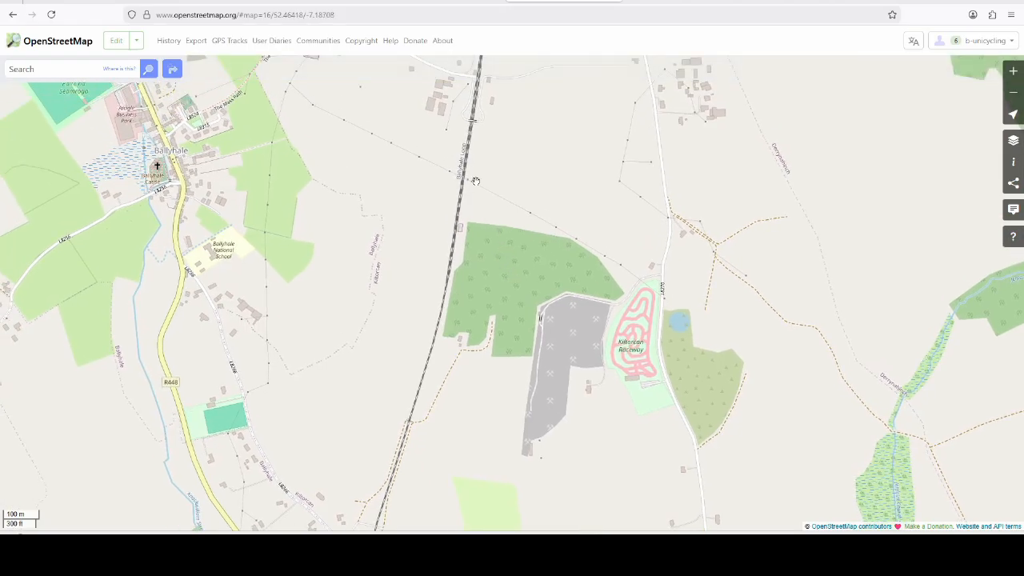
scroll(491, 186, "down", 1)
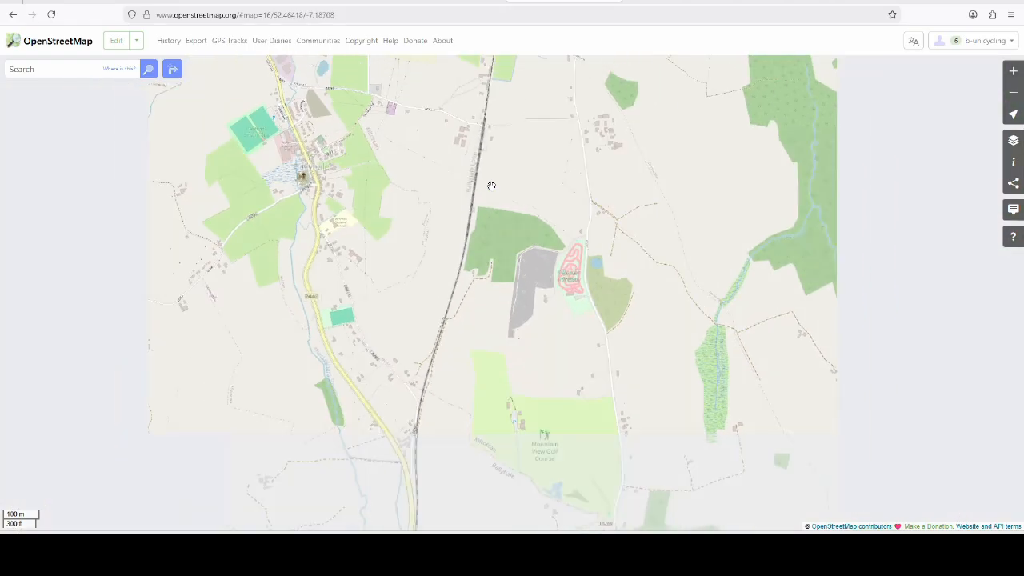
scroll(554, 284, "up", 1)
scroll(554, 284, "up", 1)
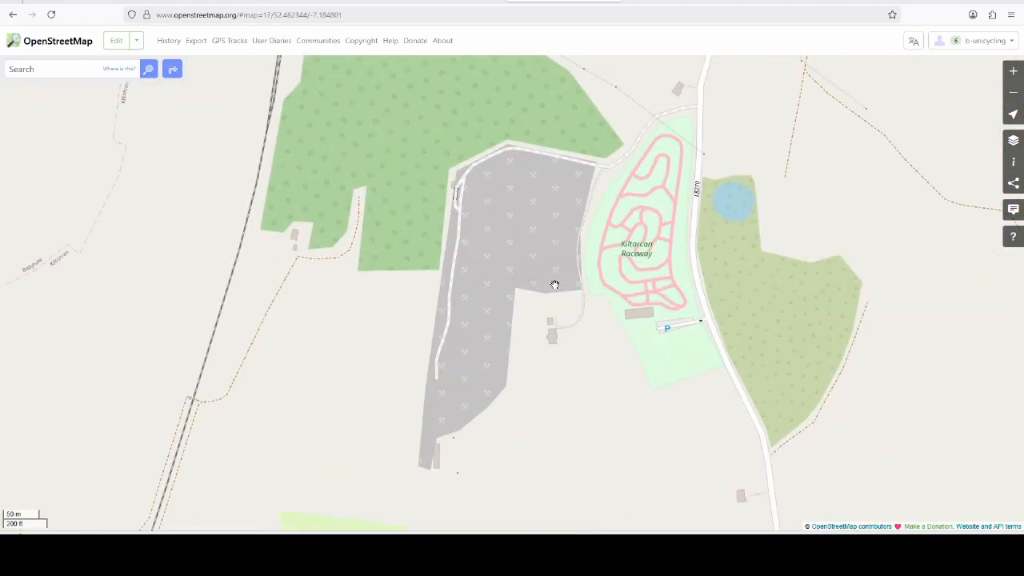
left_click(117, 40)
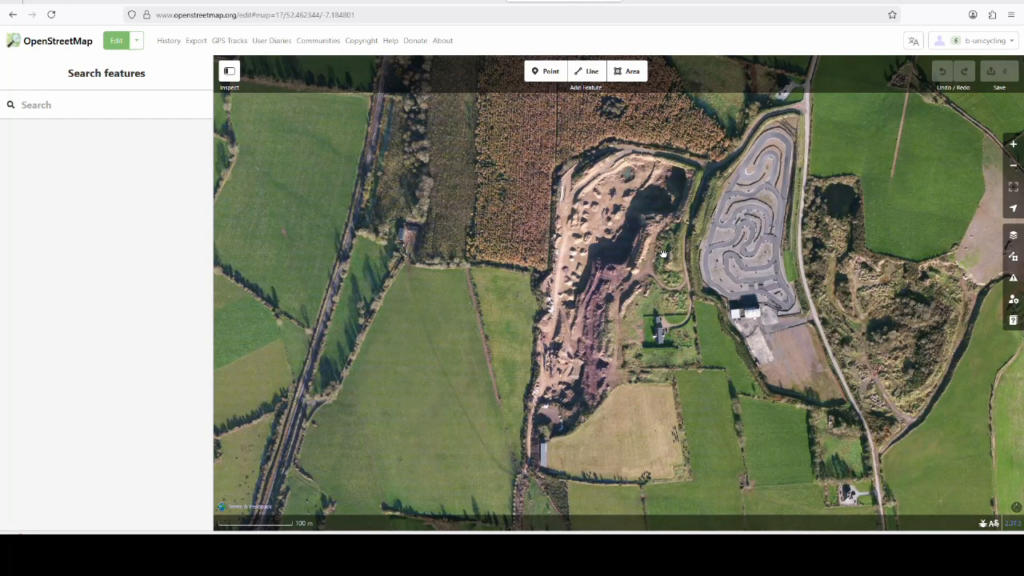
left_click(657, 284)
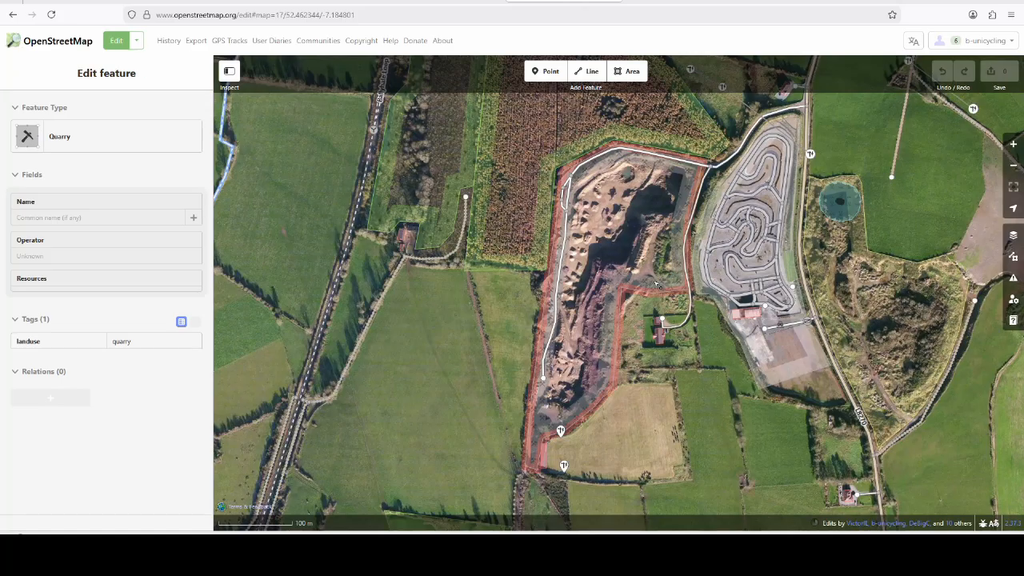
Switch the background imagery to Bing Maps Aerial to check the quarry's outline.
left_click(1014, 236)
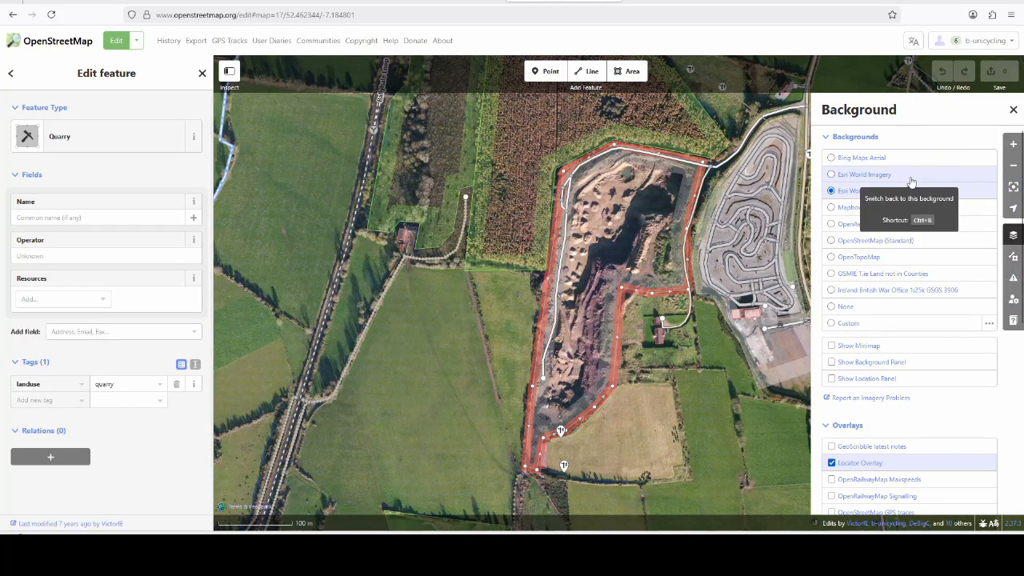
left_click(903, 159)
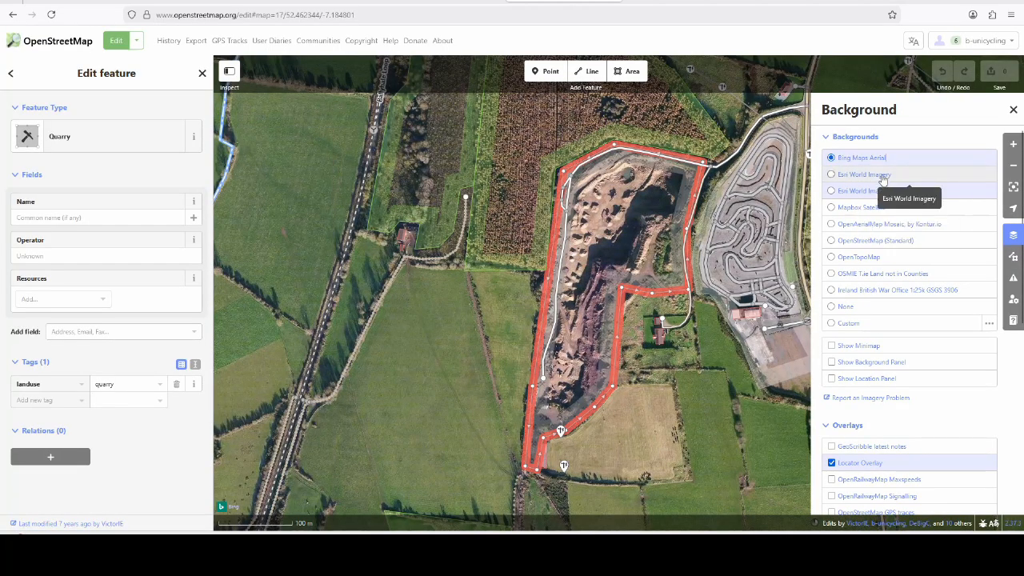
scroll(642, 241, "up", 2)
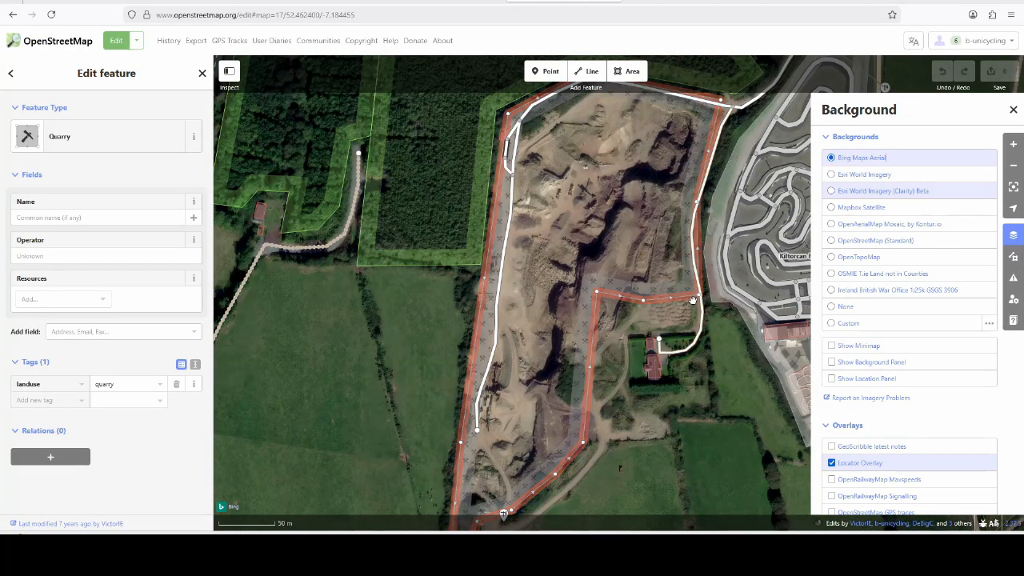
Reshape the quarry's southeastern boundary around the house plot and out to the field edges shown in the imagery.
key("Delete")
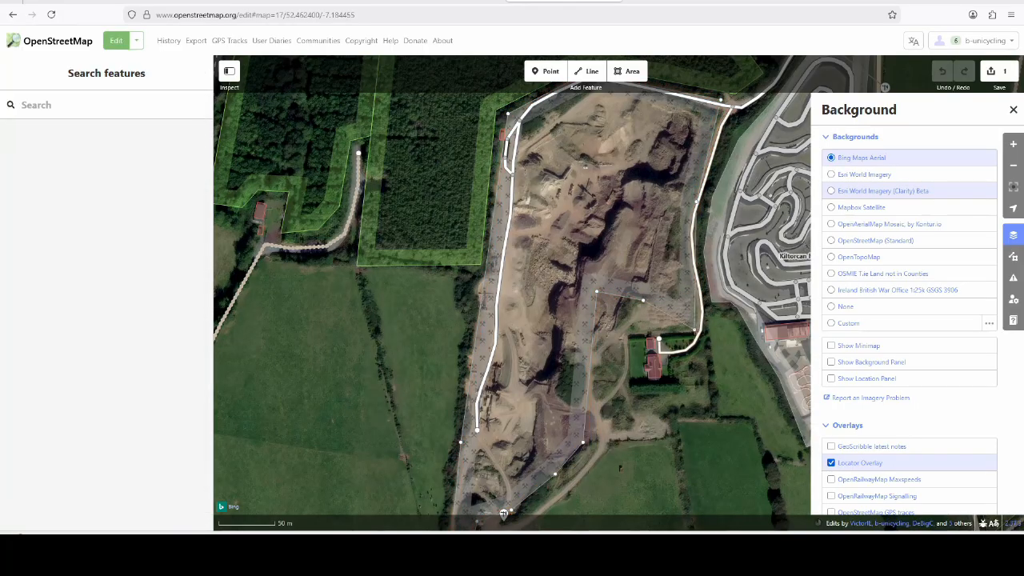
left_click_drag(642, 300, 631, 334)
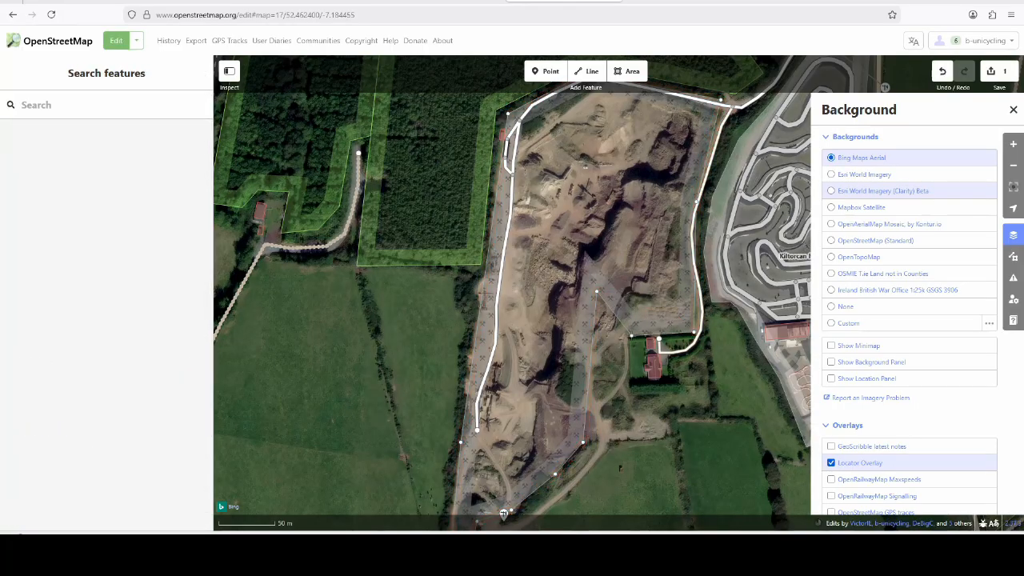
left_click_drag(597, 291, 632, 390)
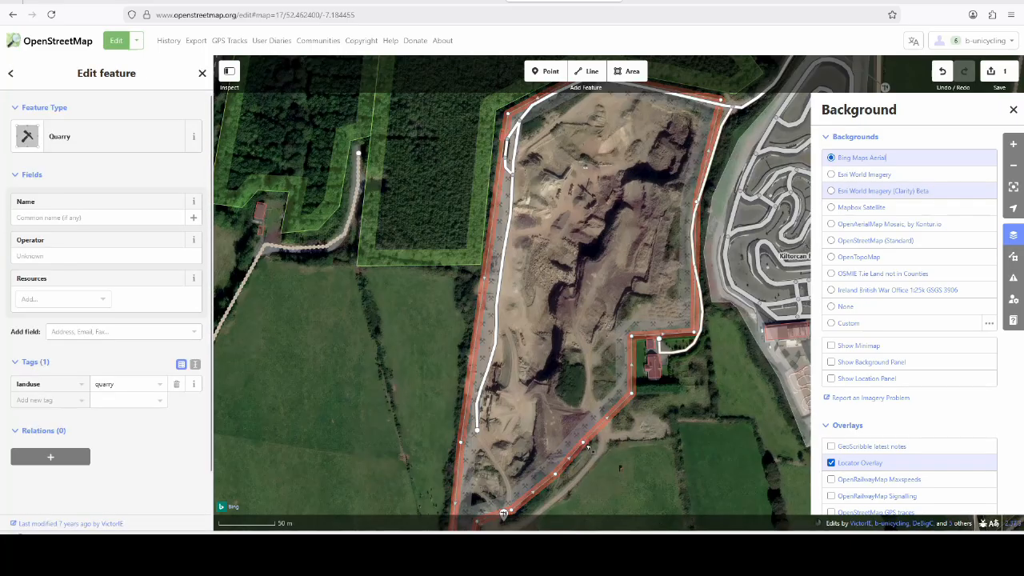
left_click_drag(588, 448, 632, 392)
left_click(681, 407)
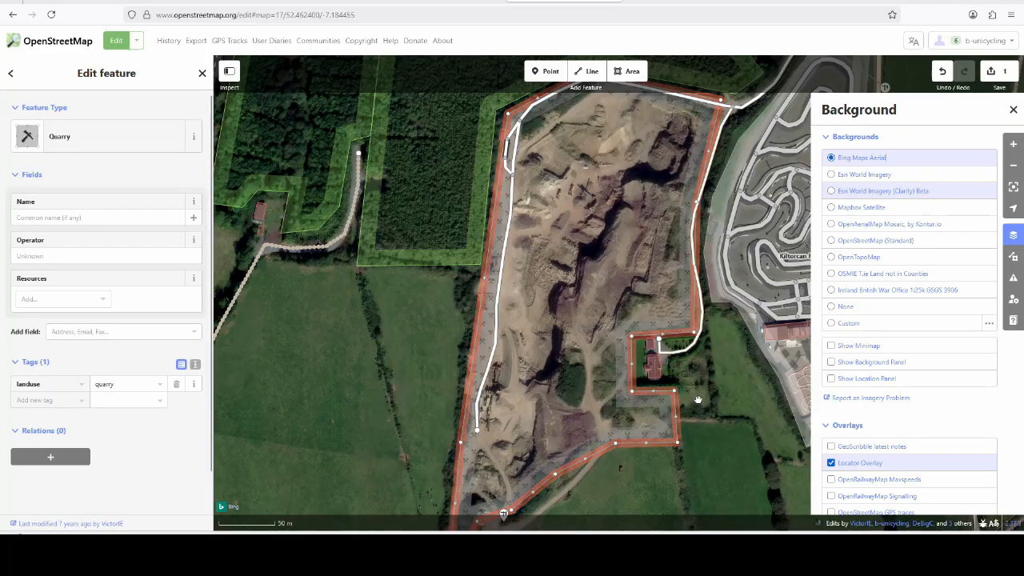
Switch the background to Esri World Imagery and leave the quarry deselected.
left_click(620, 230)
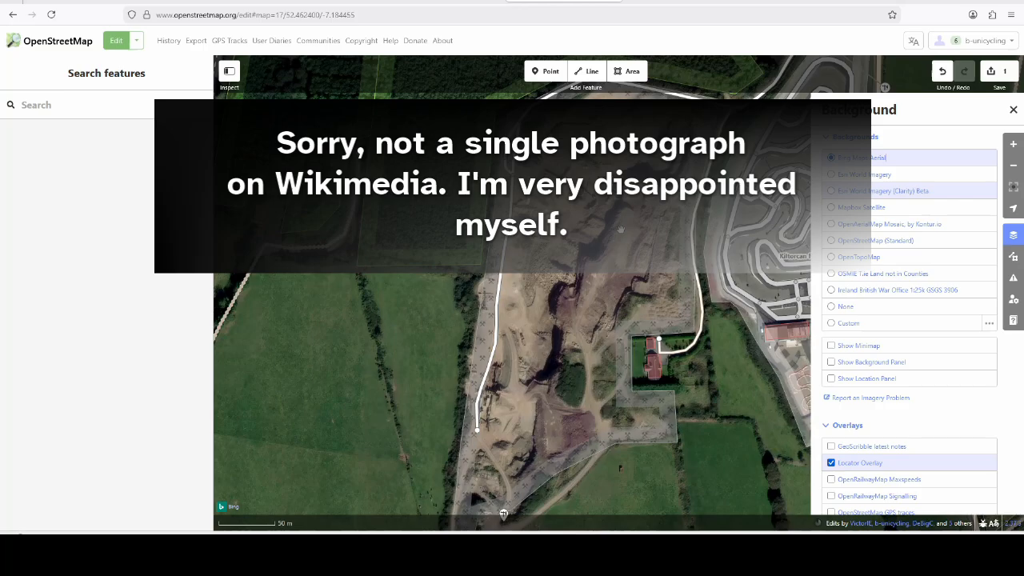
left_click(486, 280)
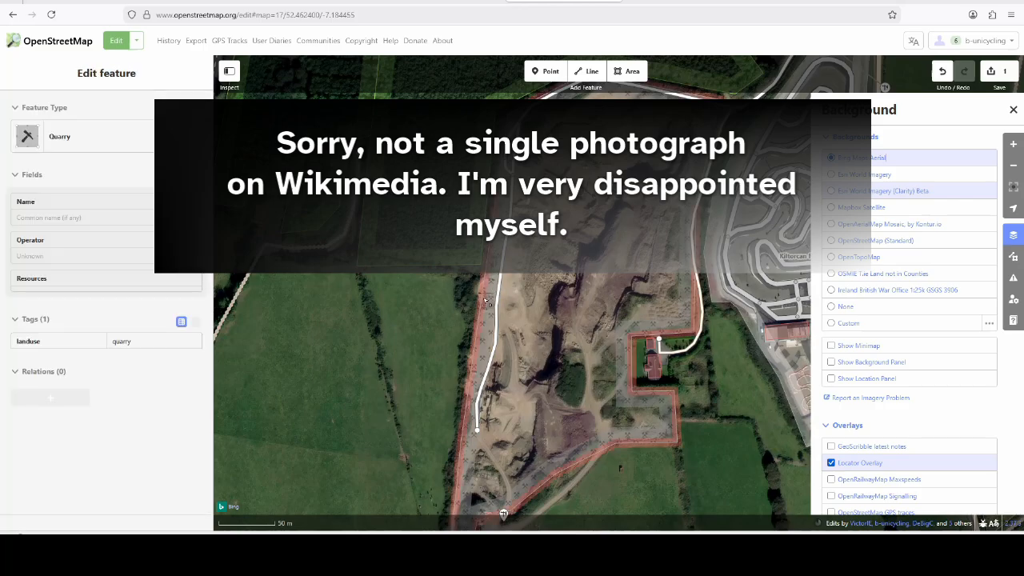
left_click(511, 280)
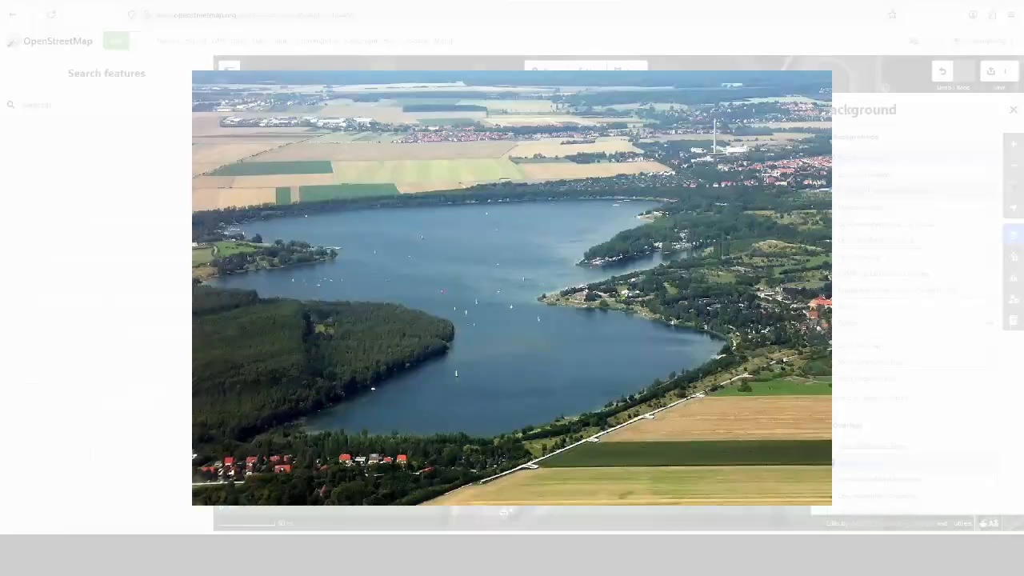
left_click(503, 505)
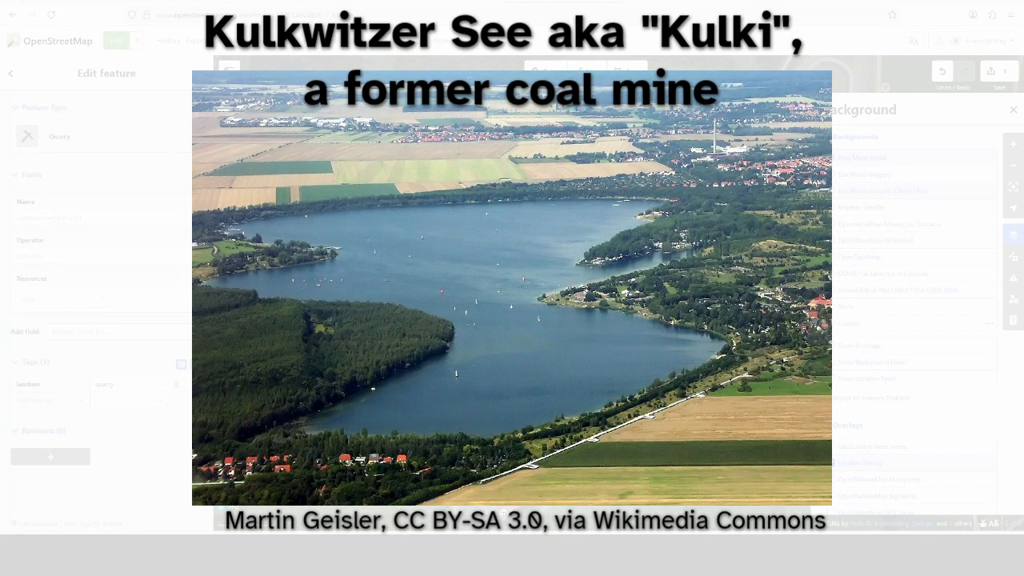
key("Escape")
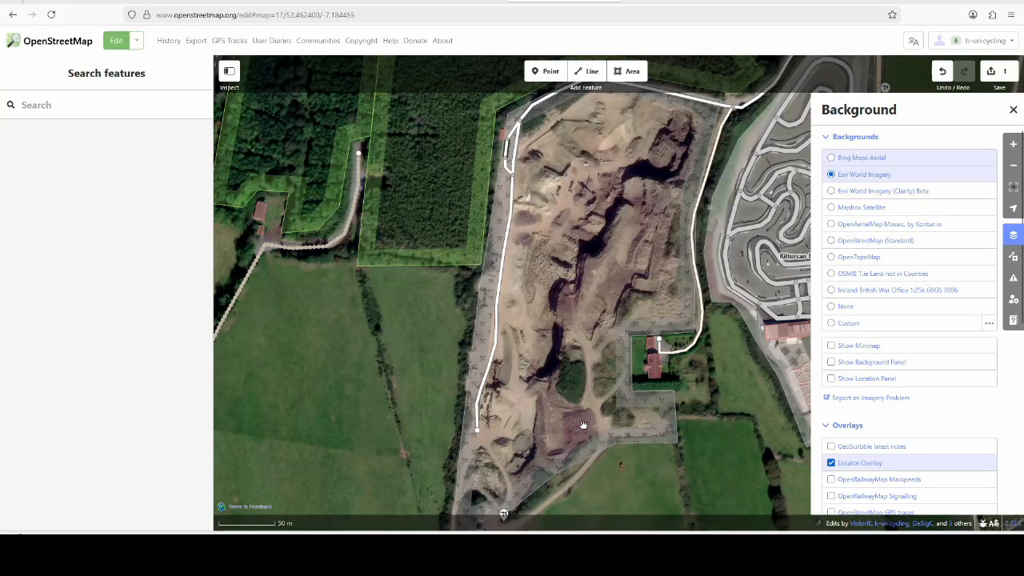
Extend the quarry's southern end around the yard with the long building and align its edge with the diagonal track.
left_click_drag(585, 428, 573, 261)
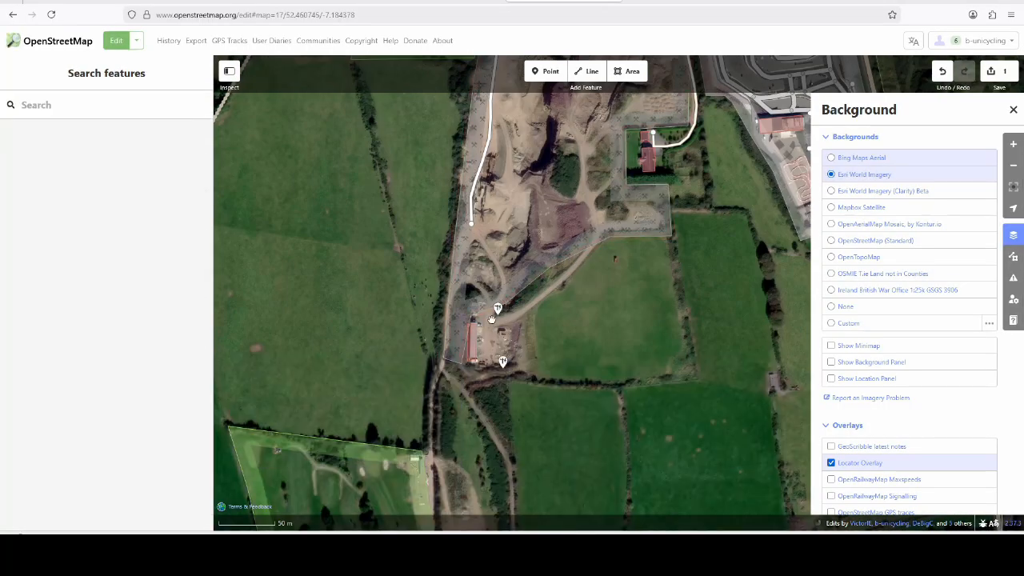
left_click(496, 316)
left_click(479, 320)
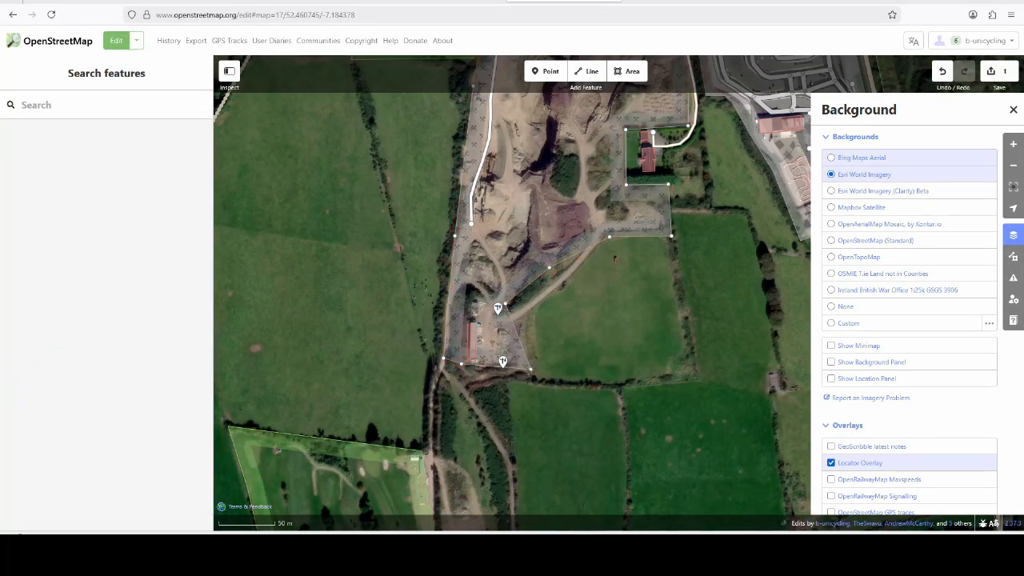
left_click_drag(531, 368, 531, 368)
left_click_drag(506, 304, 529, 316)
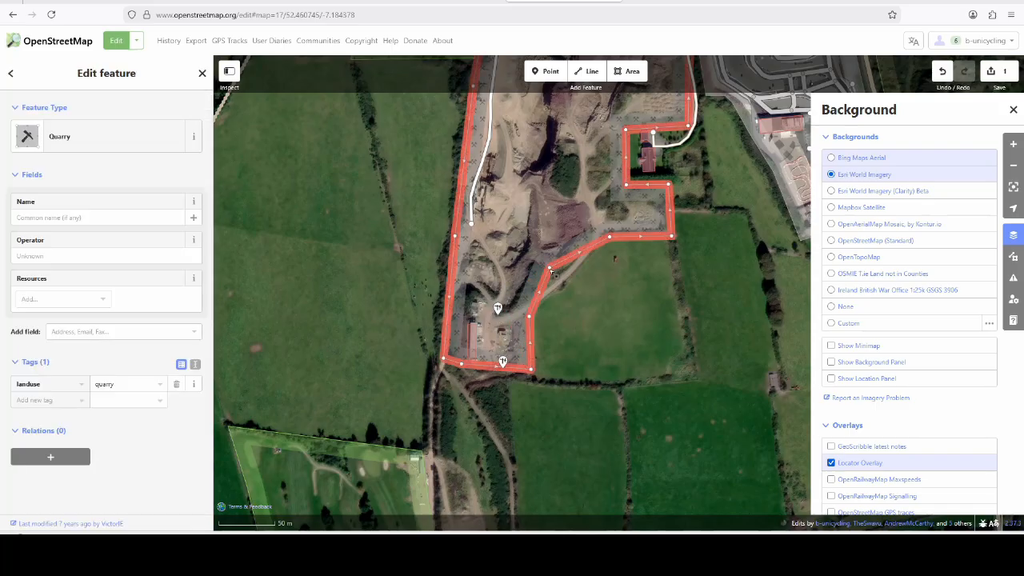
left_click_drag(550, 272, 565, 291)
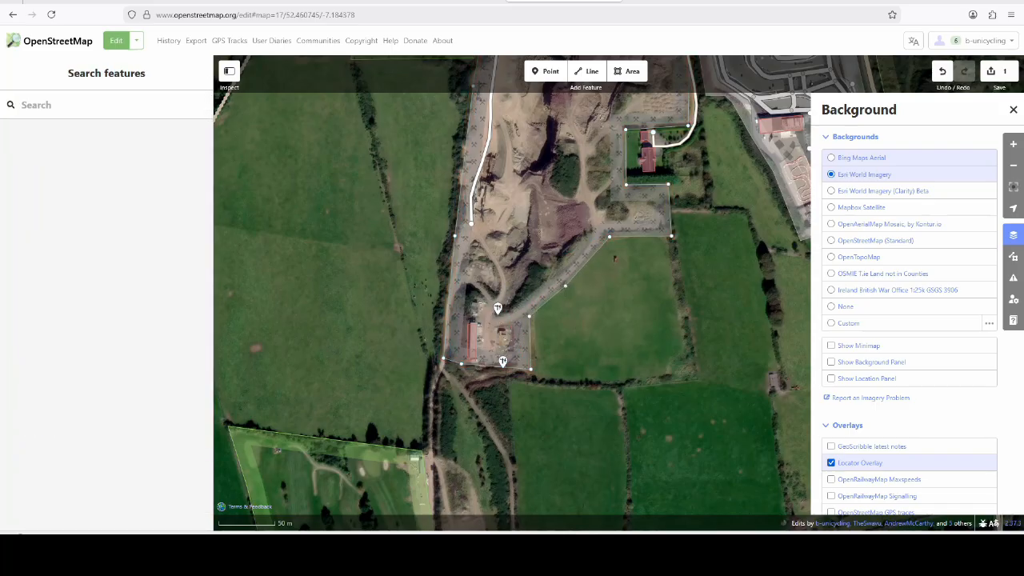
left_click(534, 248)
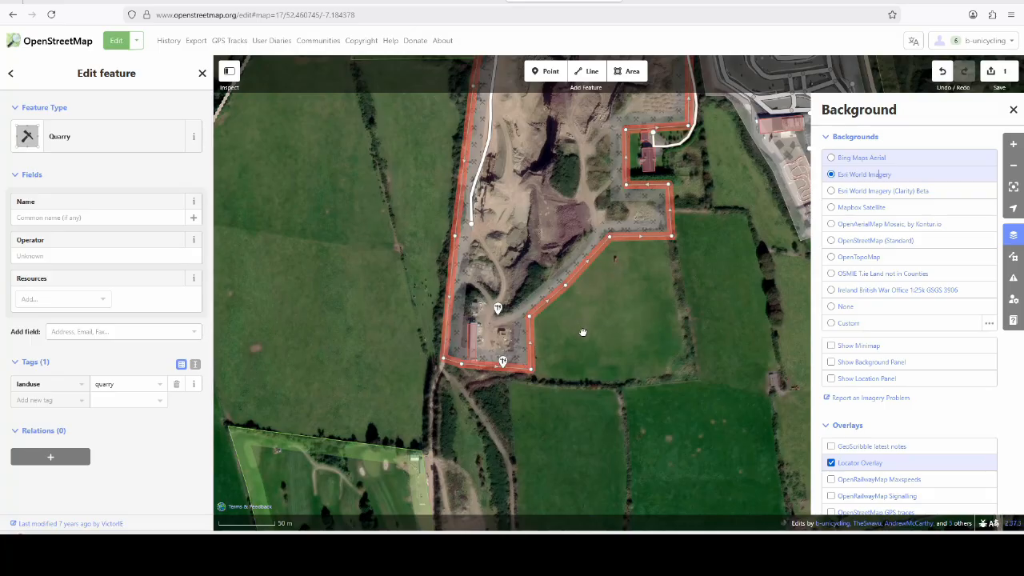
Start an area at the golf course's northeastern corner and trace the excavated strip's eastern edge south to the course boundary.
left_click(605, 320)
left_click_drag(605, 317, 621, 230)
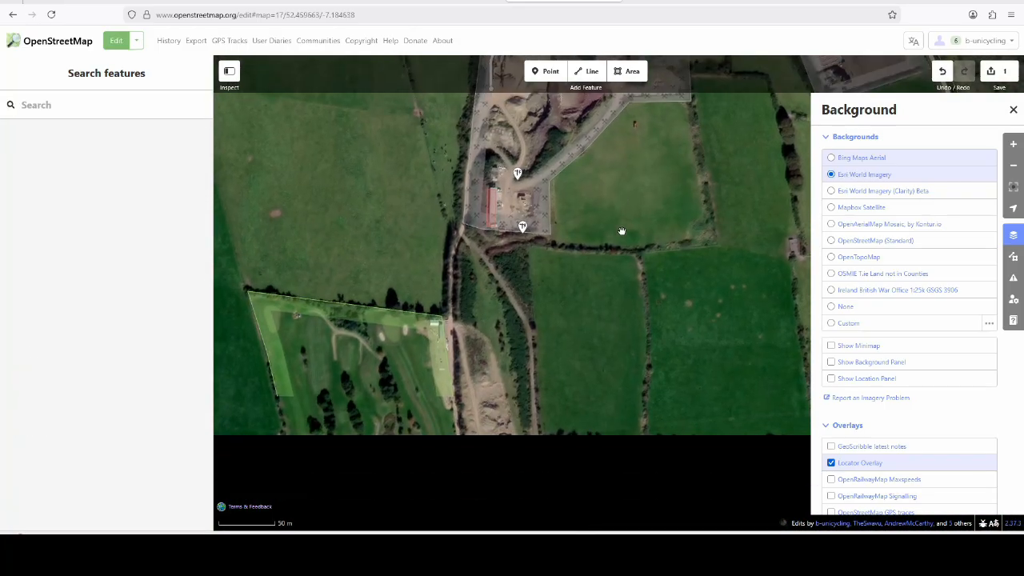
left_click_drag(587, 425, 608, 224)
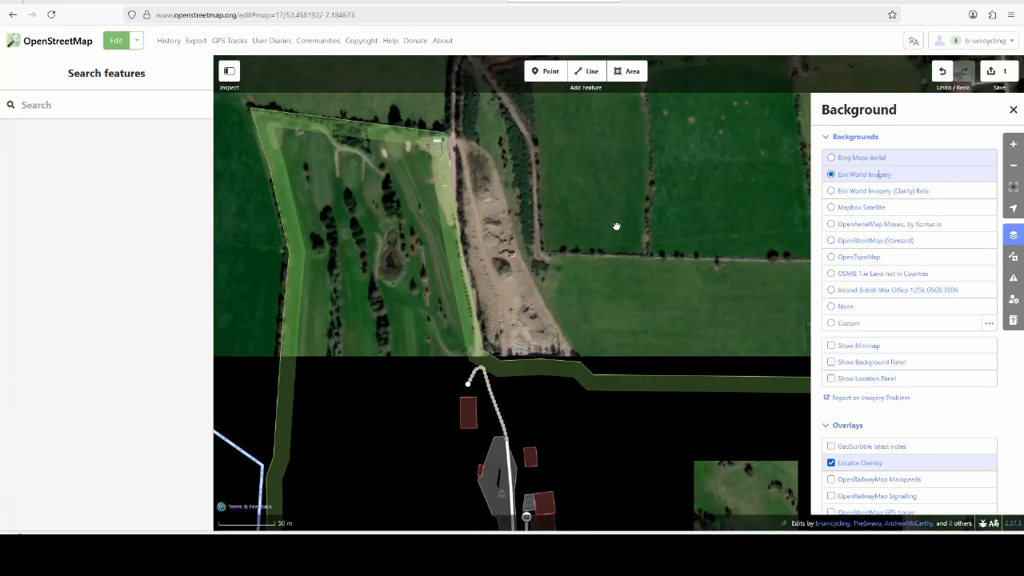
left_click(629, 73)
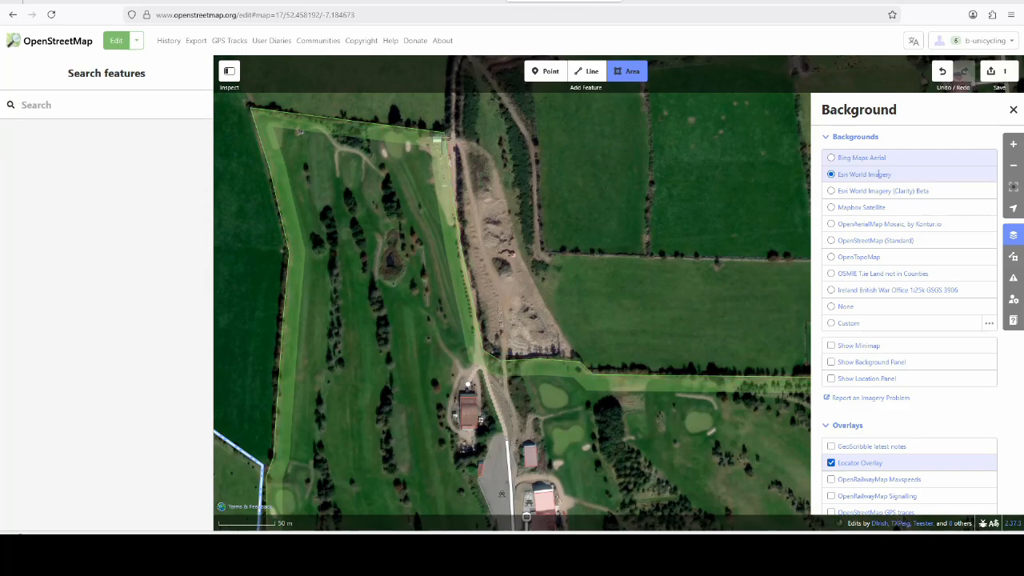
left_click(448, 137)
left_click(478, 141)
left_click(504, 168)
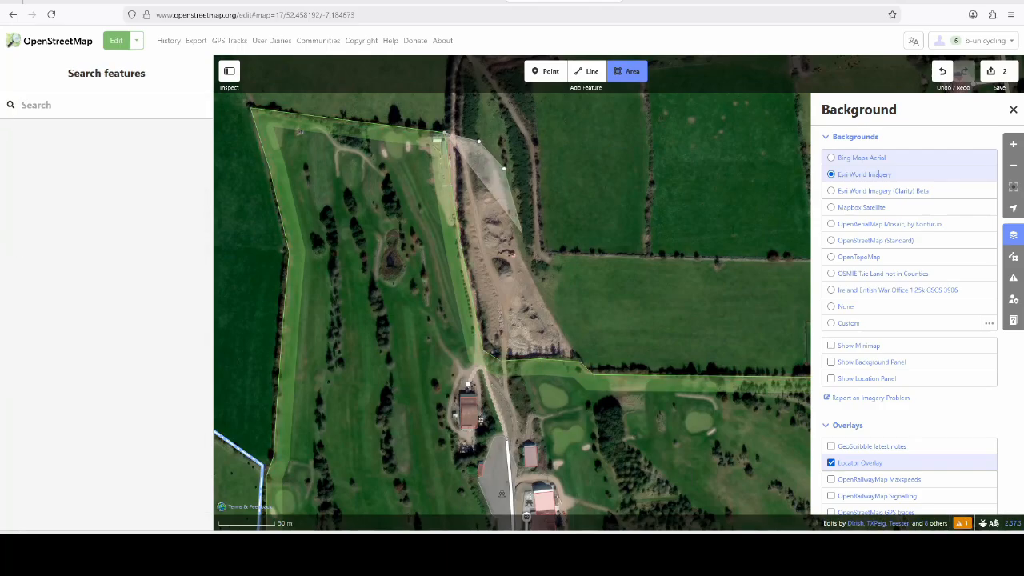
left_click(522, 234)
left_click(546, 297)
left_click(580, 362)
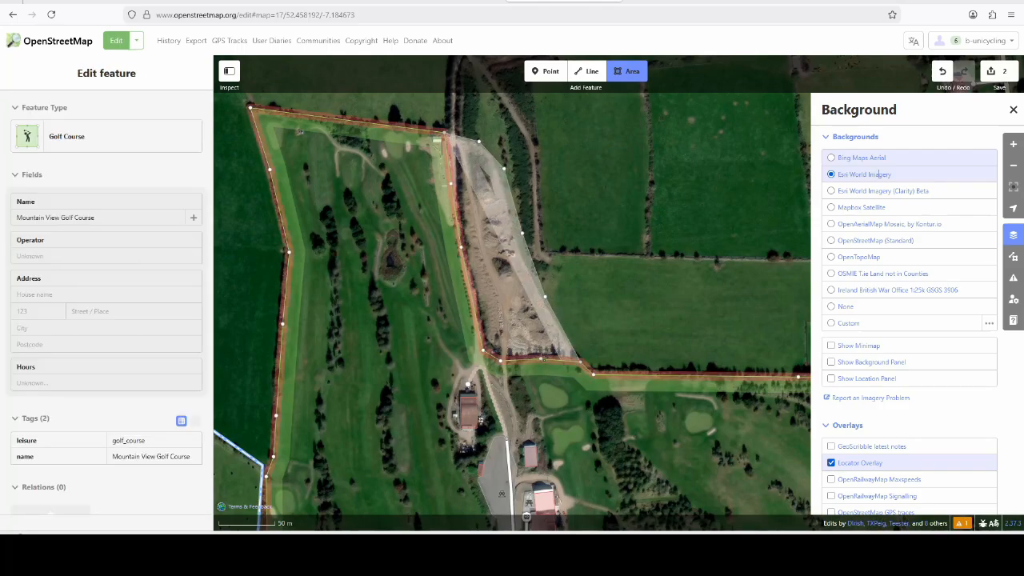
Close the area along the Mountain View Golf Course boundary and set its feature type to Quarry.
left_click(540, 358)
left_click(500, 360)
left_click(485, 351)
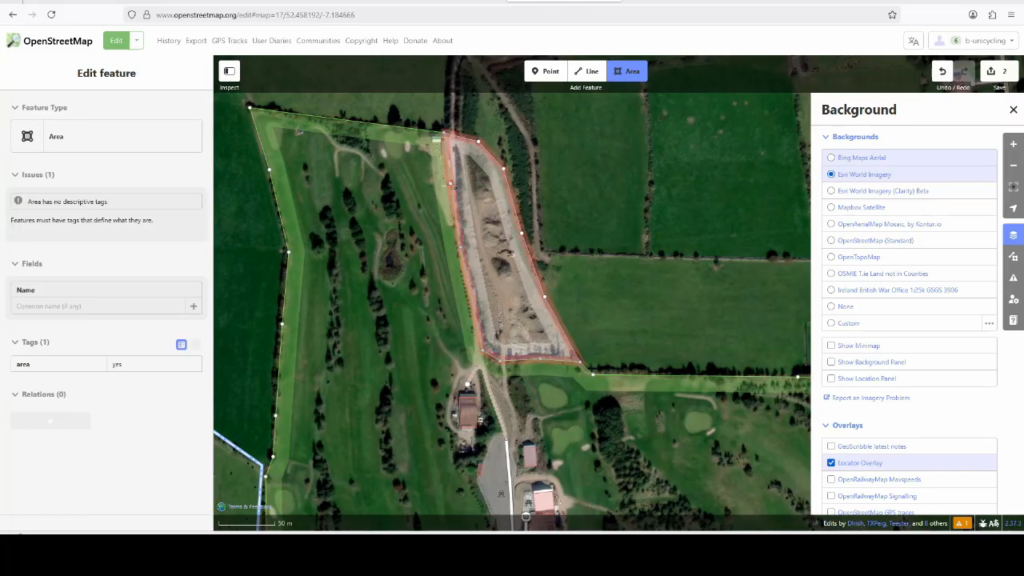
double_click(450, 183)
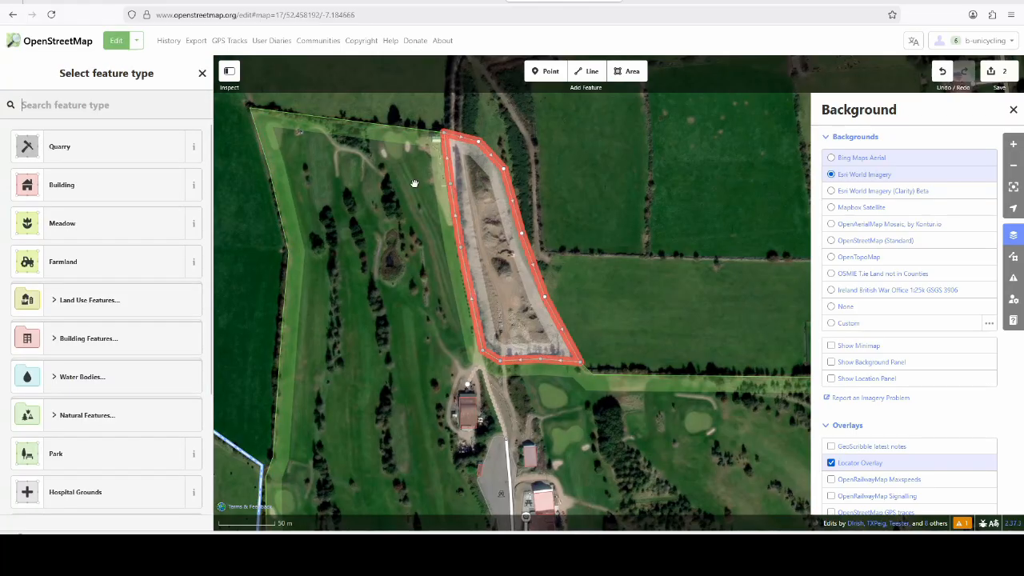
left_click(78, 152)
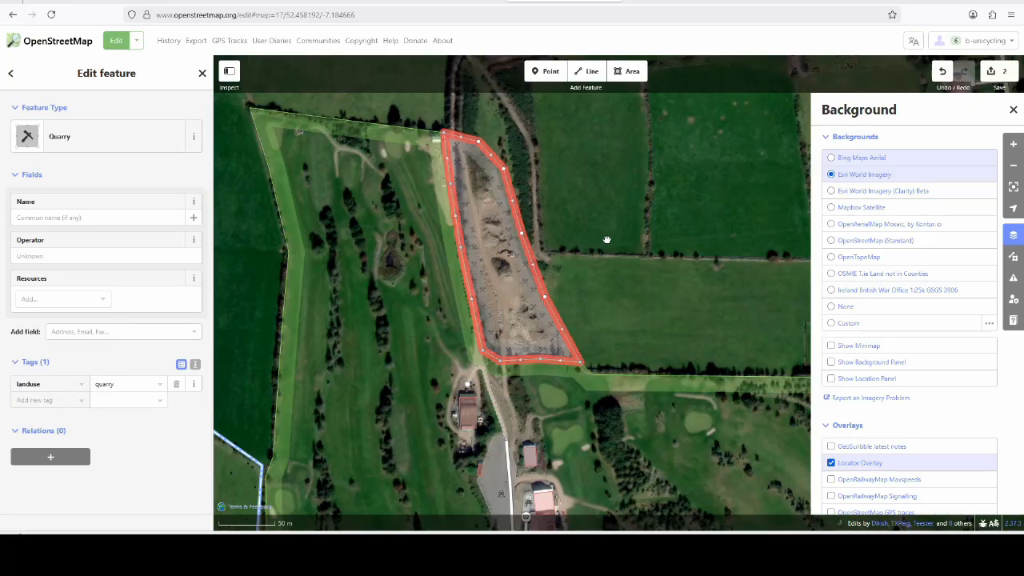
Add the tag resource=limestone to the large quarry west of Kiltorcan Raceway.
left_click_drag(640, 207, 537, 512)
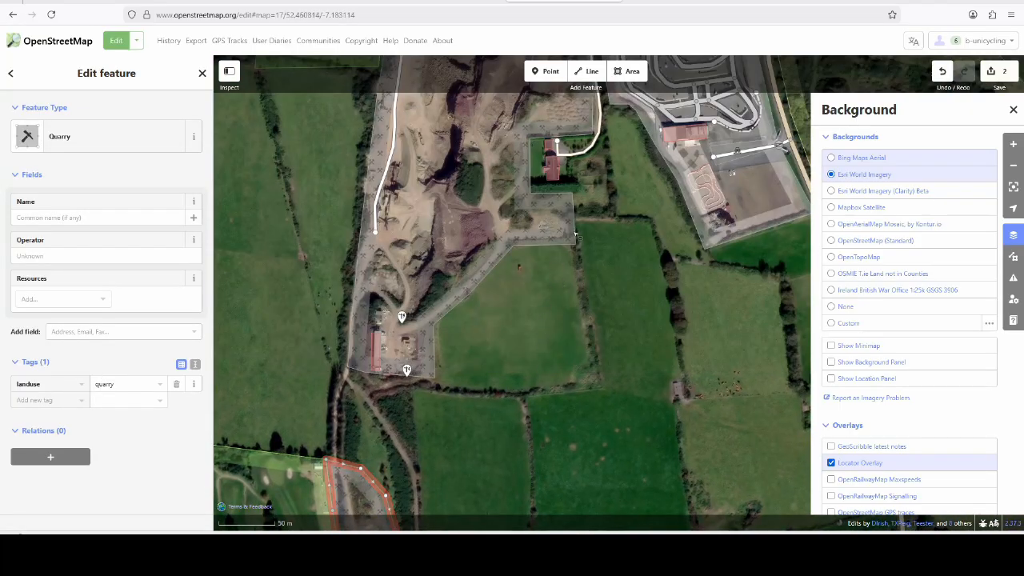
left_click_drag(560, 313, 612, 407)
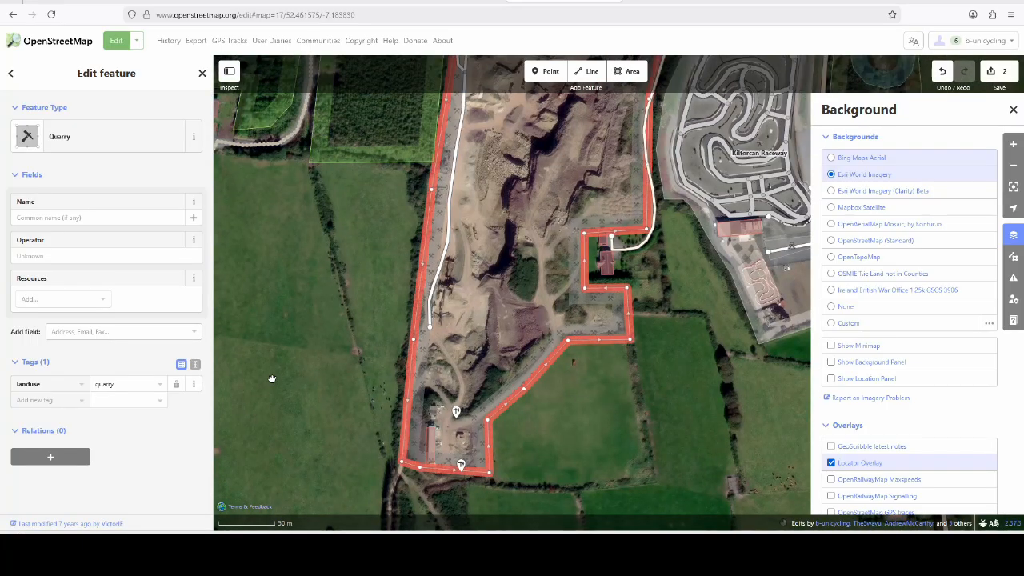
left_click(41, 400)
type("resource")
key("Tab")
type("limestone")
key("Tab")
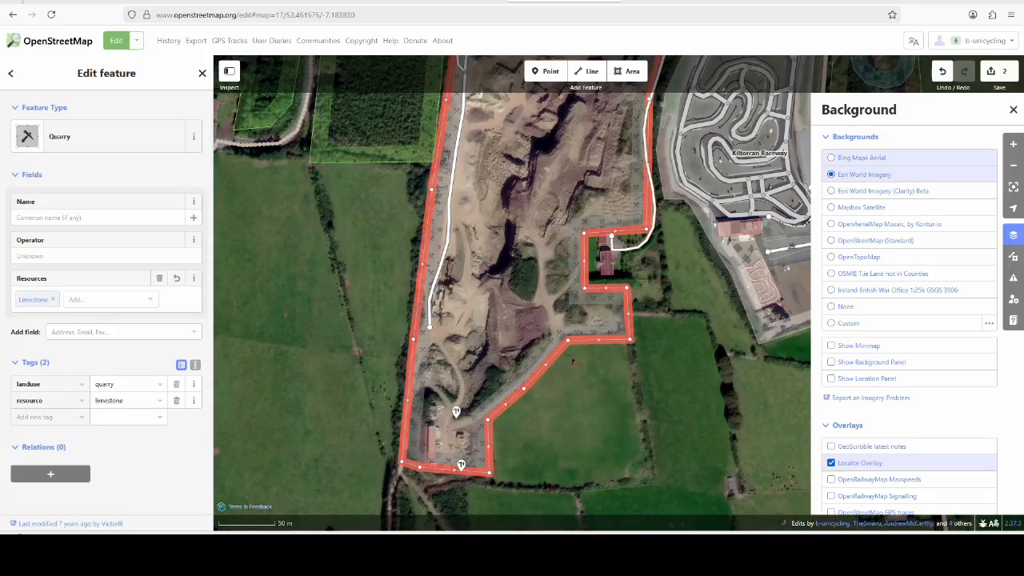
Add a description tag with the value "famous for its high fossil count" to the large quarry and deselect it.
type("description")
key("Tab")
type("famou")
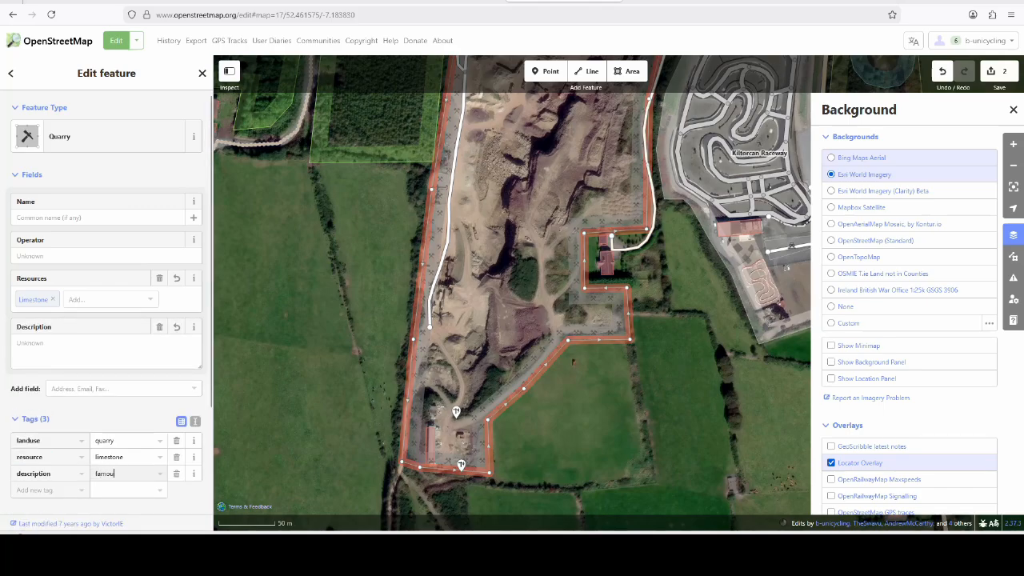
type("rs for l")
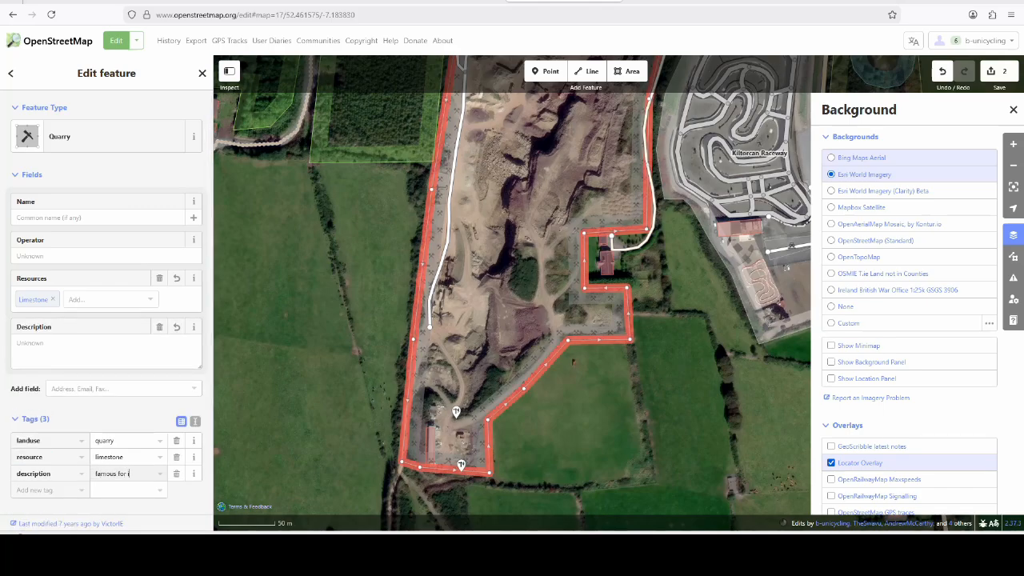
type("ts high fossil con")
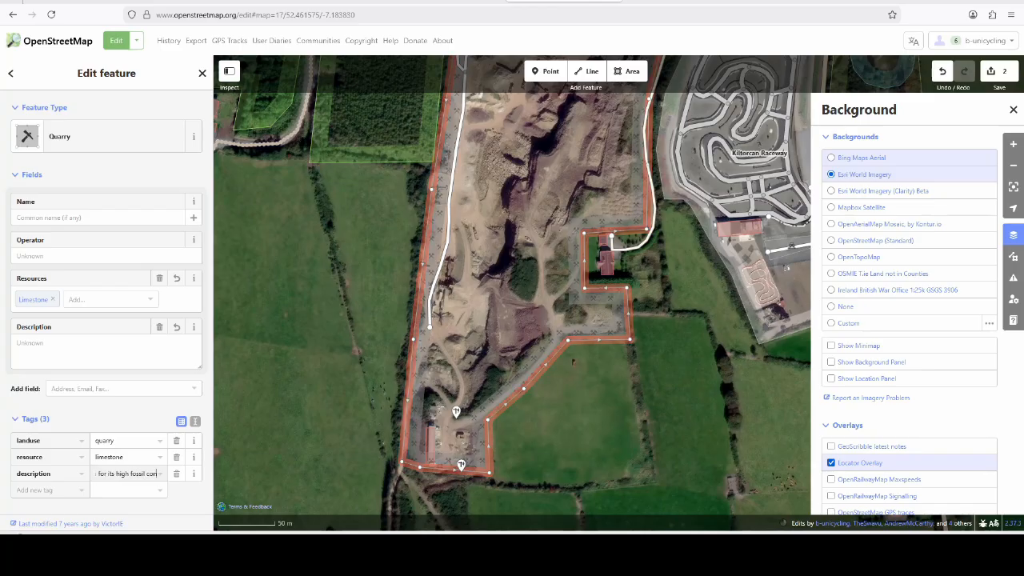
type("nt")
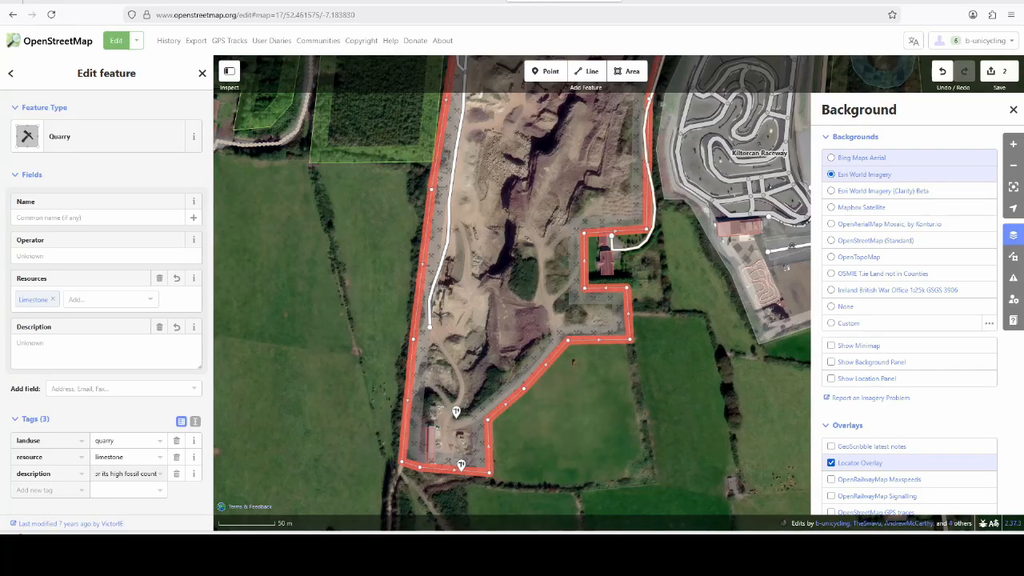
left_click(267, 279)
Prepare the upload with the changeset comment "added resource #quarry" and Local Knowledge as a source.
scroll(355, 348, "down", 3)
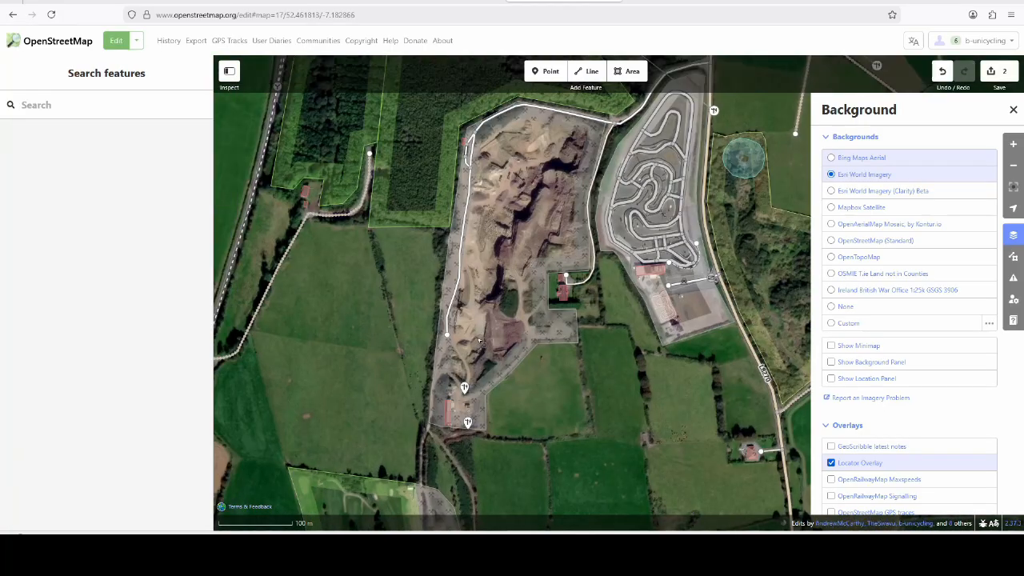
left_click(994, 71)
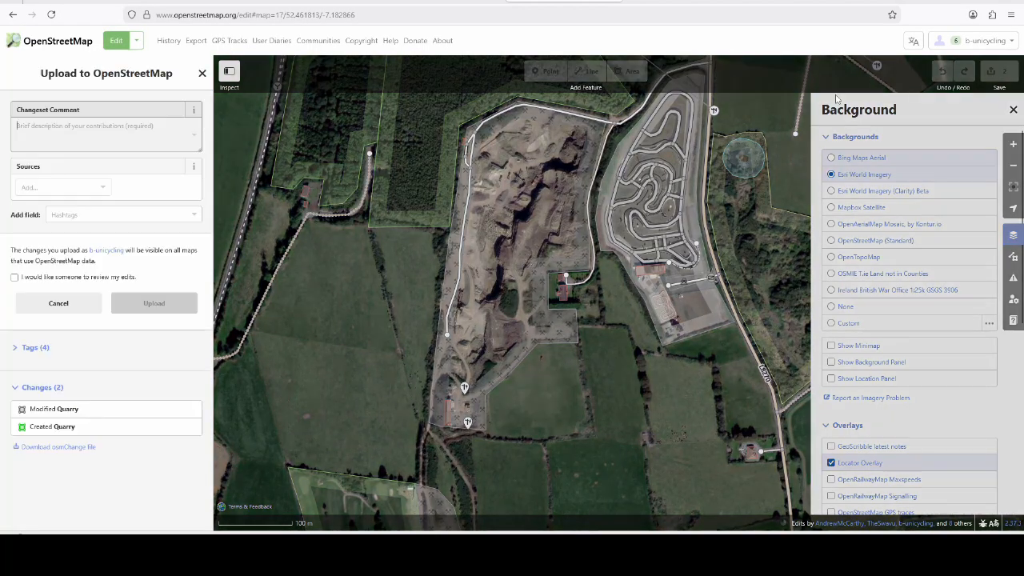
left_click(51, 128)
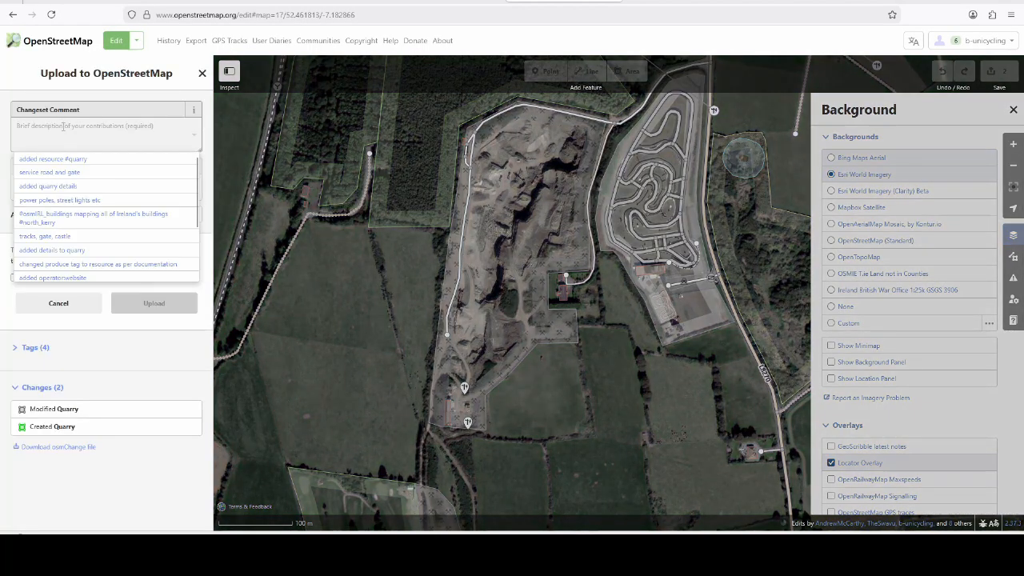
left_click(87, 160)
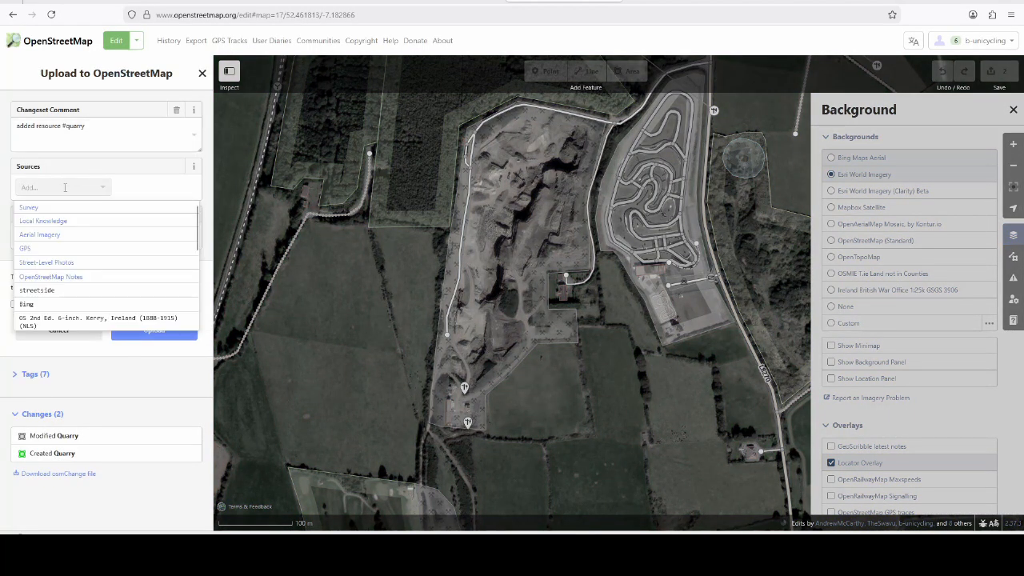
left_click(67, 222)
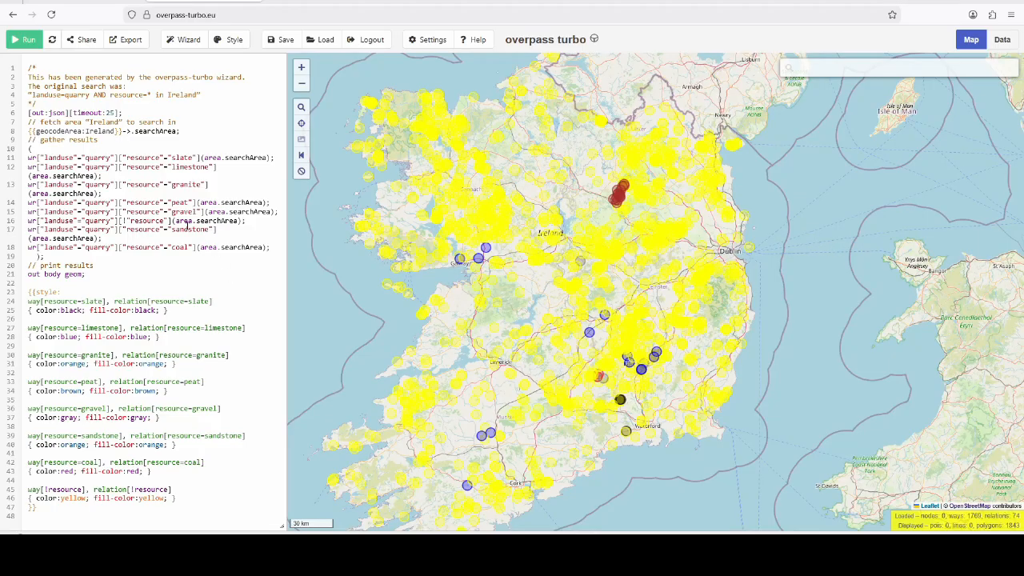
Switch to overpass turbo, rerun the quarry resource query for Ireland and examine the mapped quarries, including those south of Ballyragget.
left_click(24, 41)
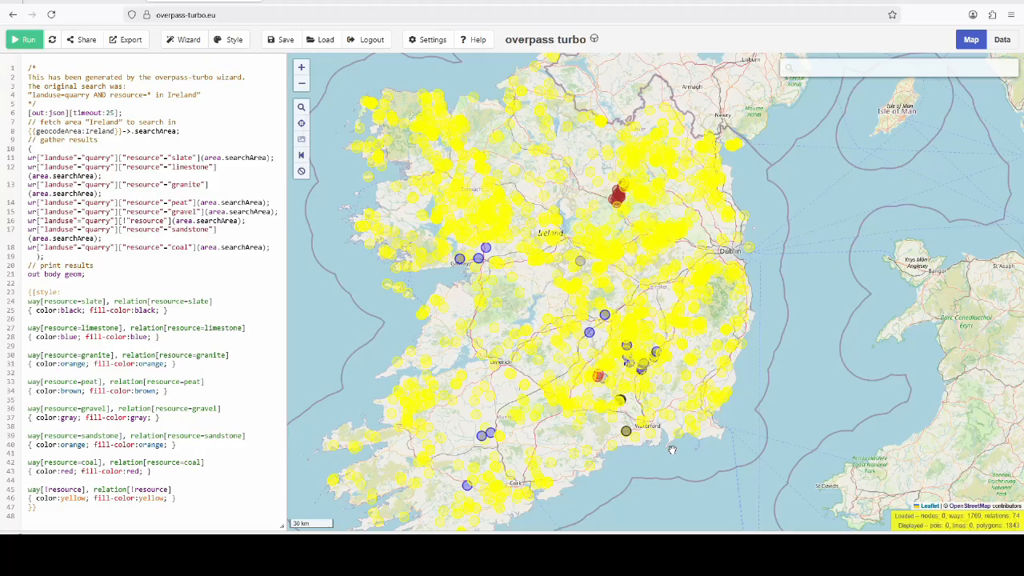
scroll(608, 327, "up", 3)
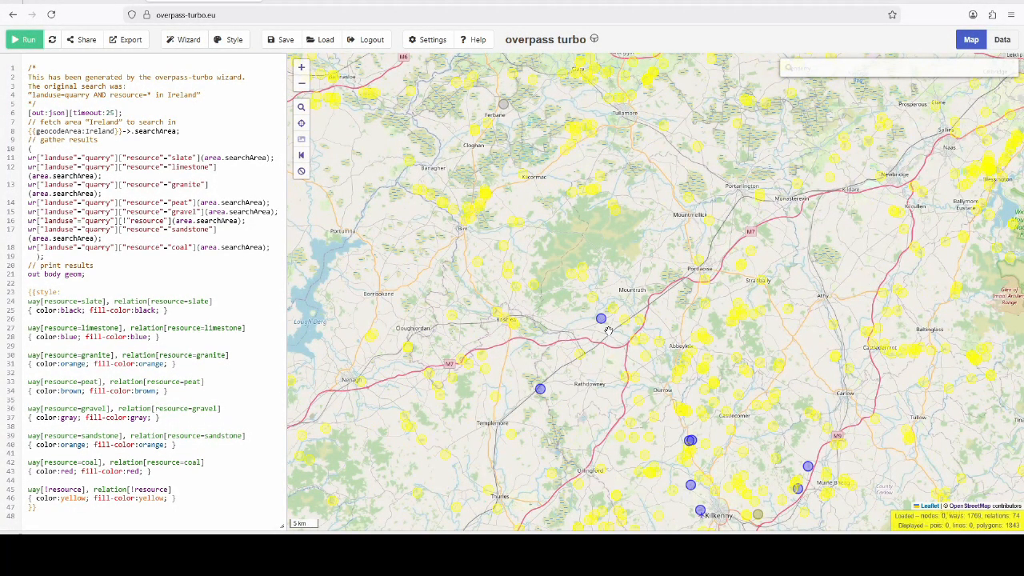
scroll(607, 330, "up", 3)
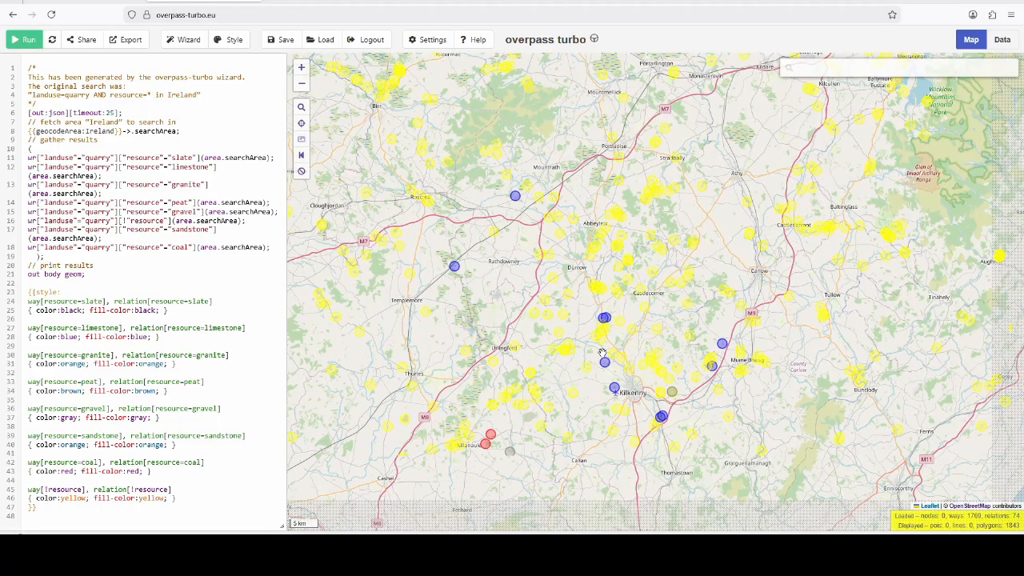
scroll(609, 332, "up", 4)
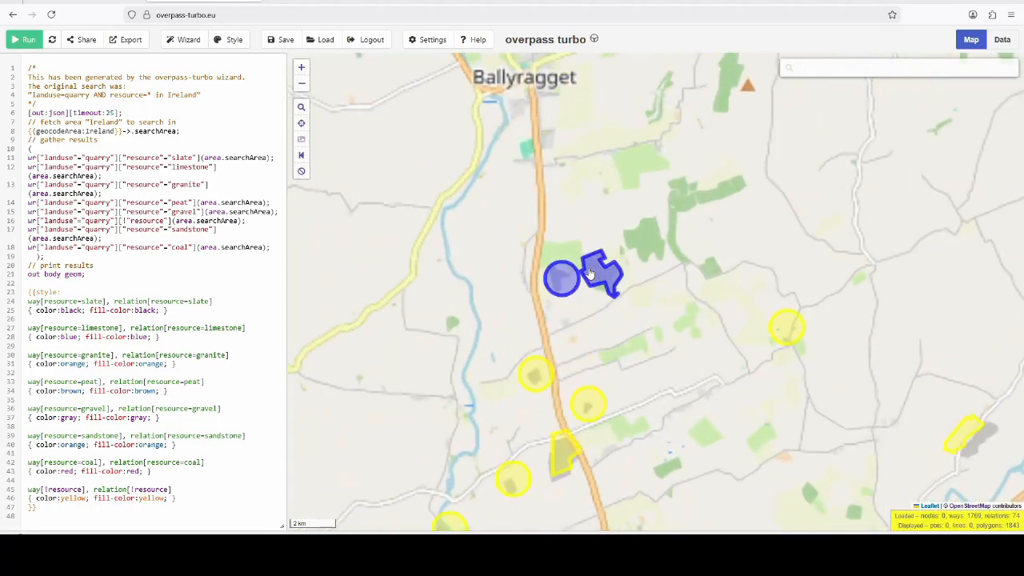
scroll(595, 277, "up", 3)
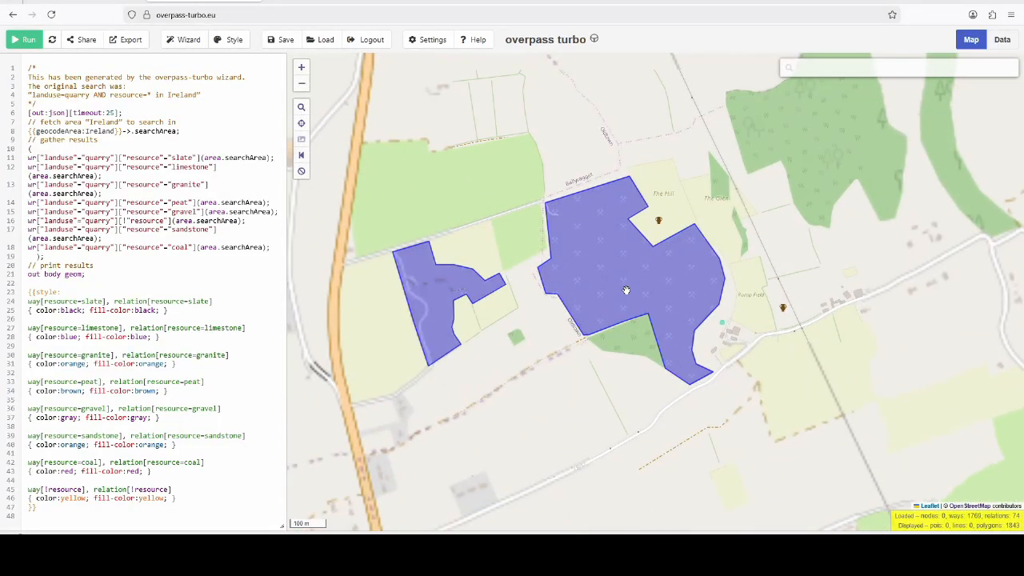
scroll(631, 293, "down", 5)
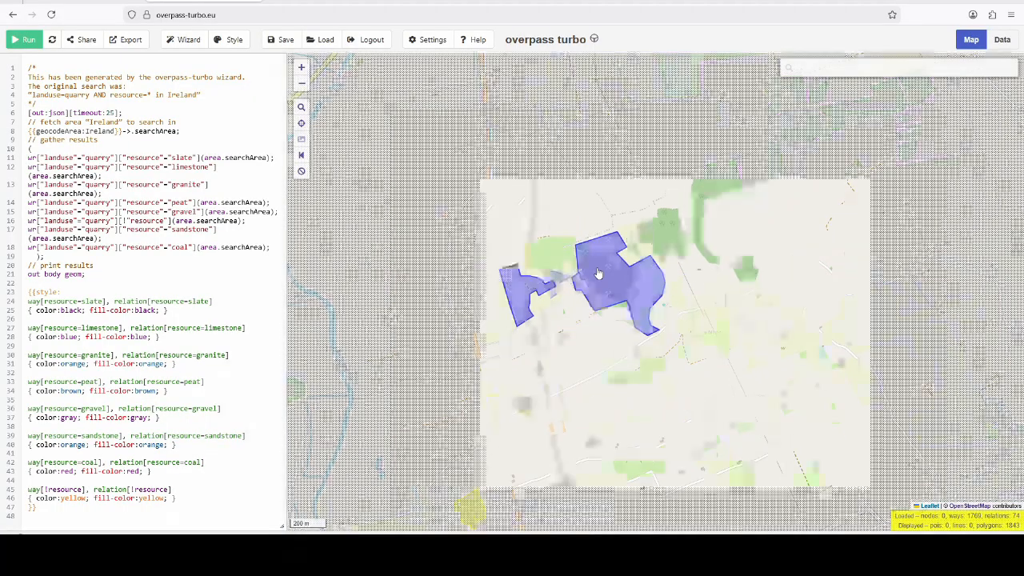
scroll(574, 231, "down", 5)
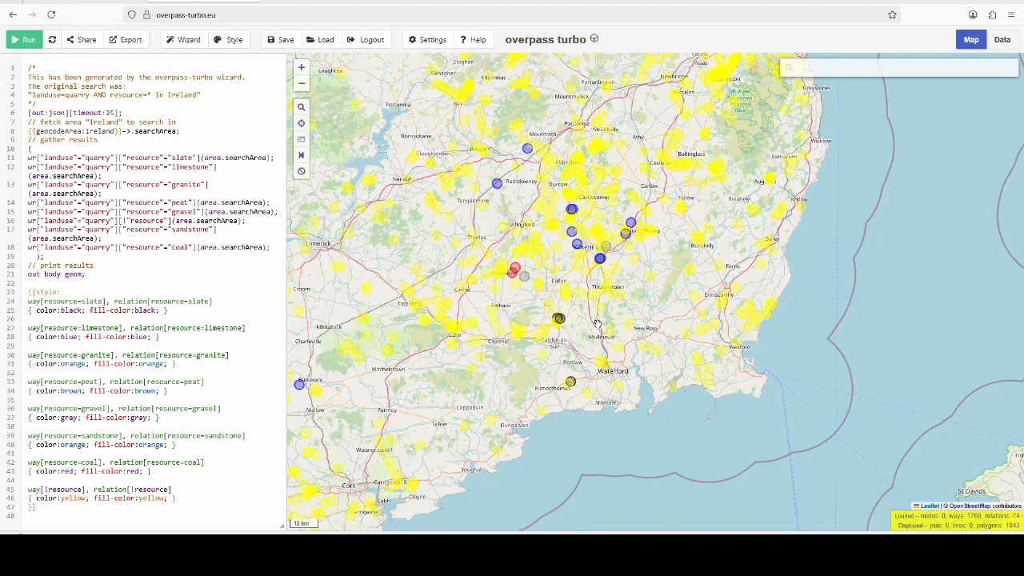
scroll(646, 441, "down", 1)
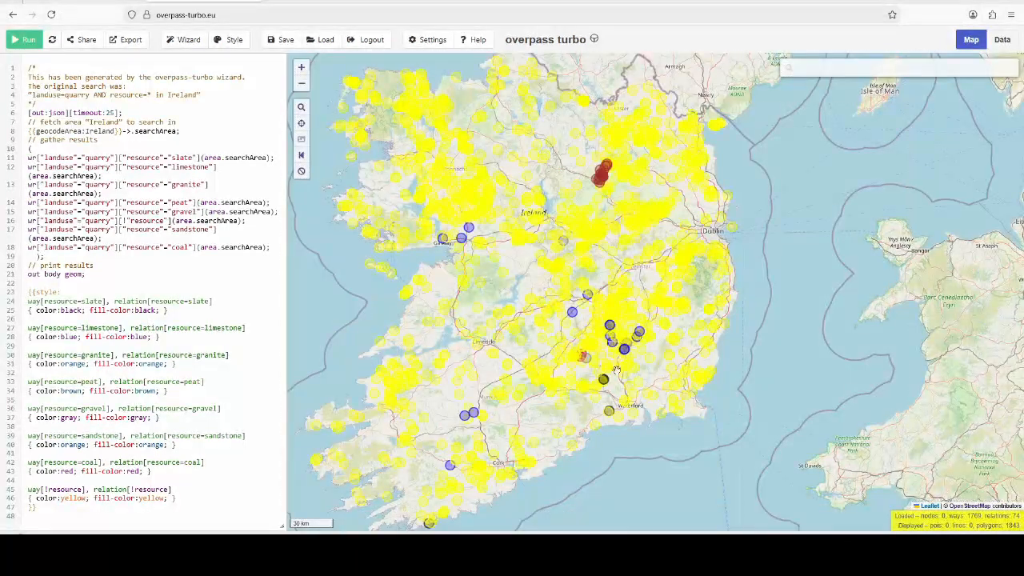
left_click_drag(766, 318, 777, 331)
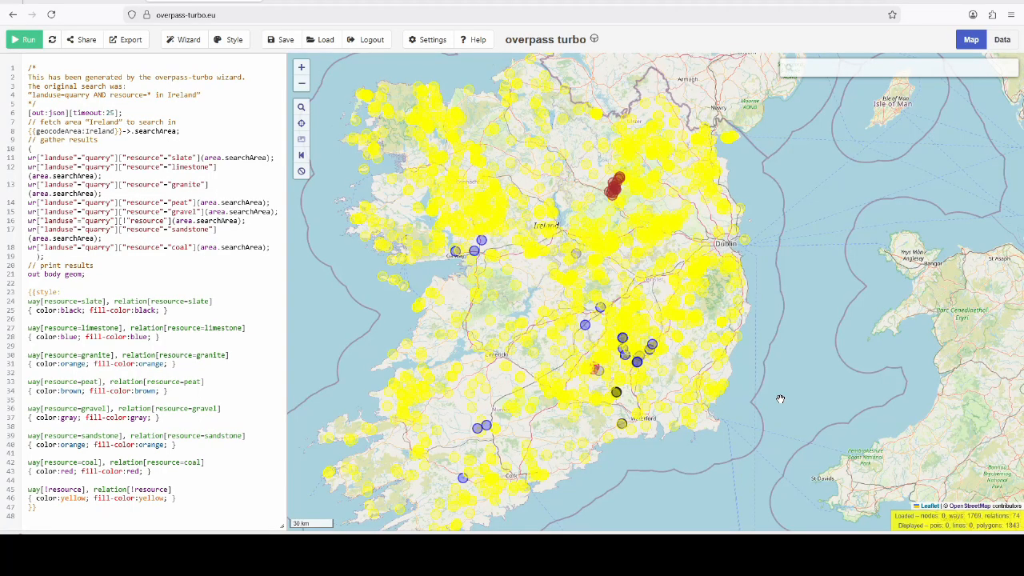
Find the quarry without a resource tag beside the R700 northwest of Inistioge, check its tags and open it in the OpenStreetMap editor.
scroll(646, 373, "up", 5)
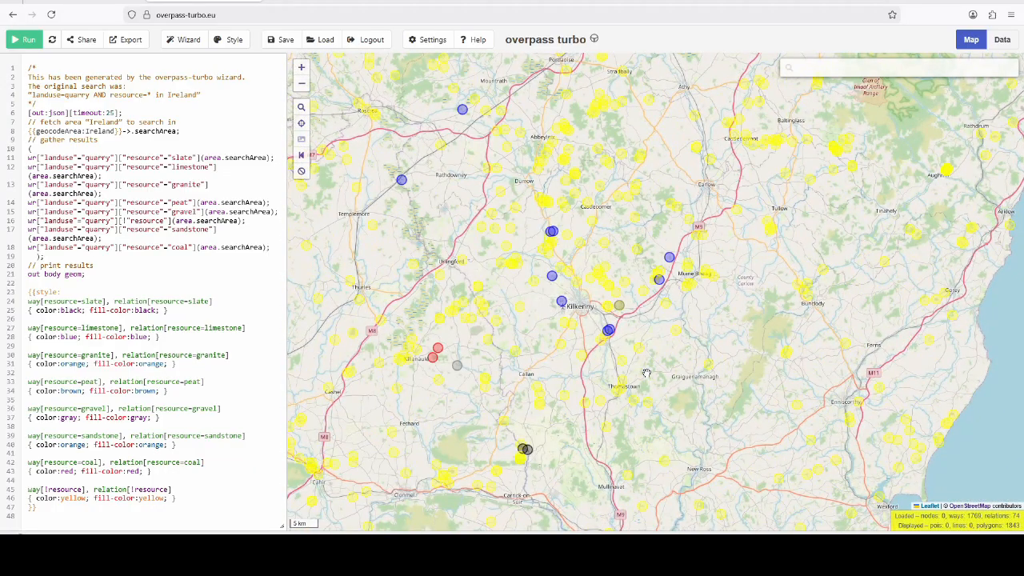
scroll(708, 381, "up", 2)
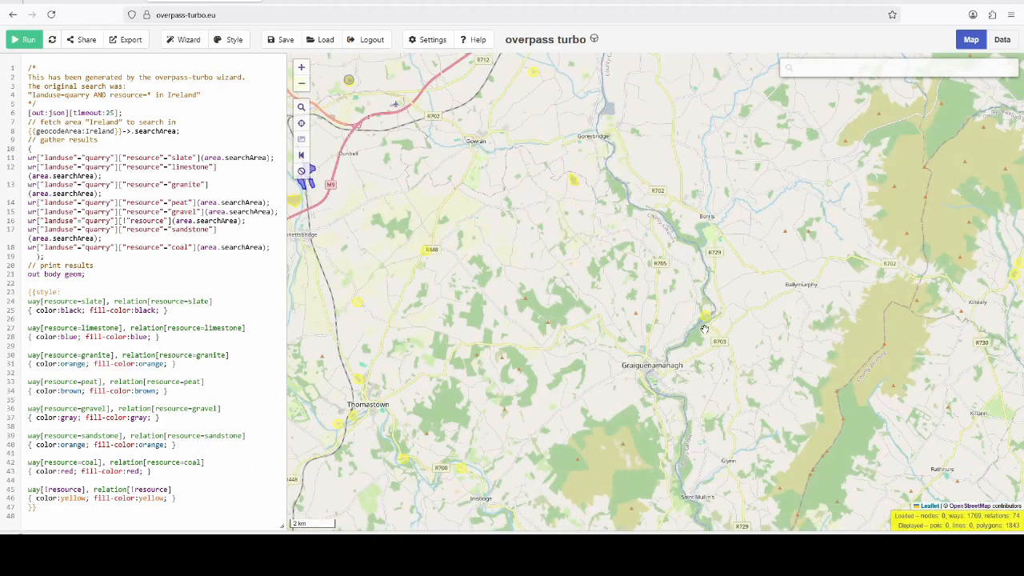
scroll(704, 331, "up", 2)
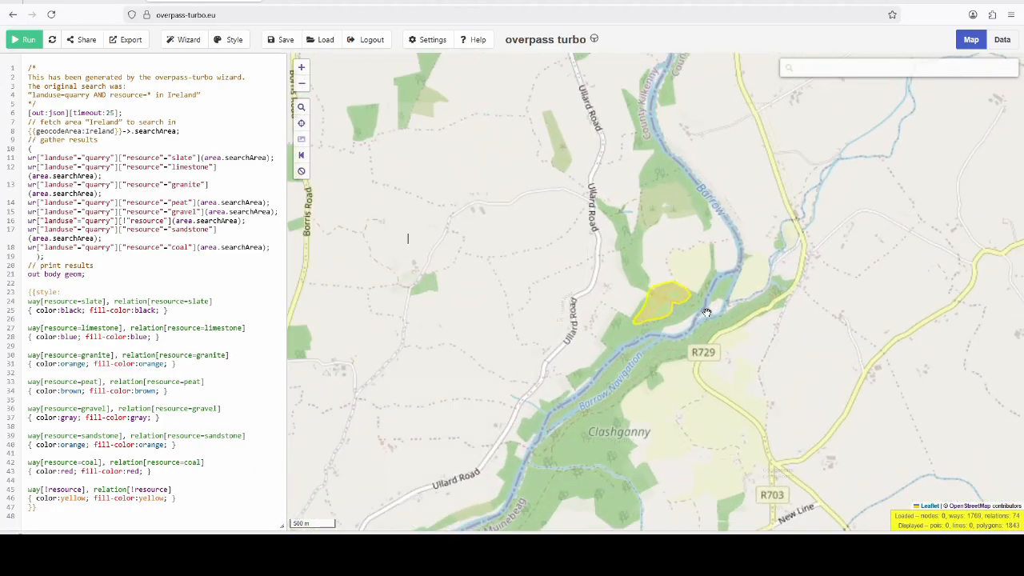
scroll(706, 311, "down", 2)
scroll(663, 240, "down", 2)
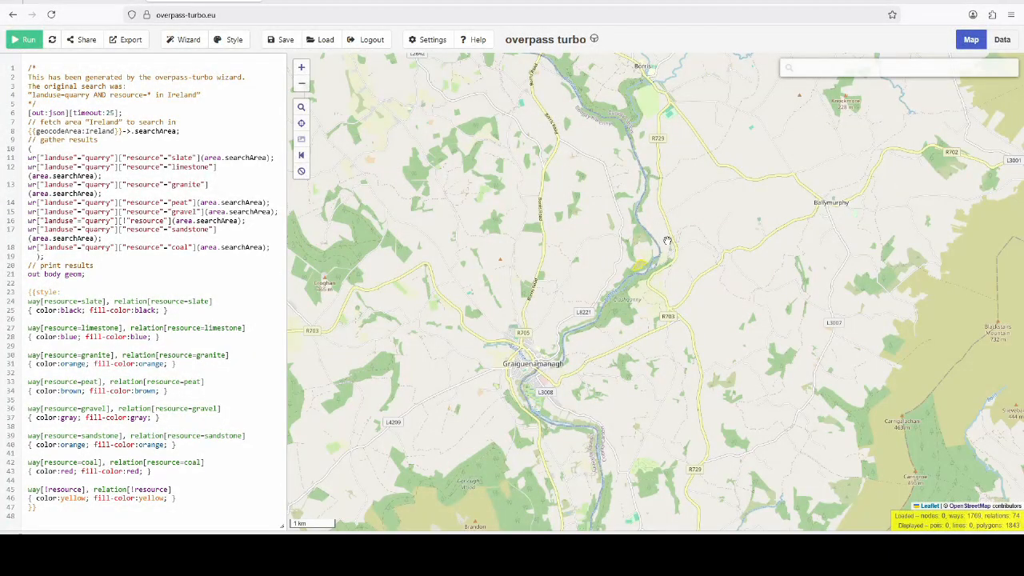
scroll(663, 240, "down", 2)
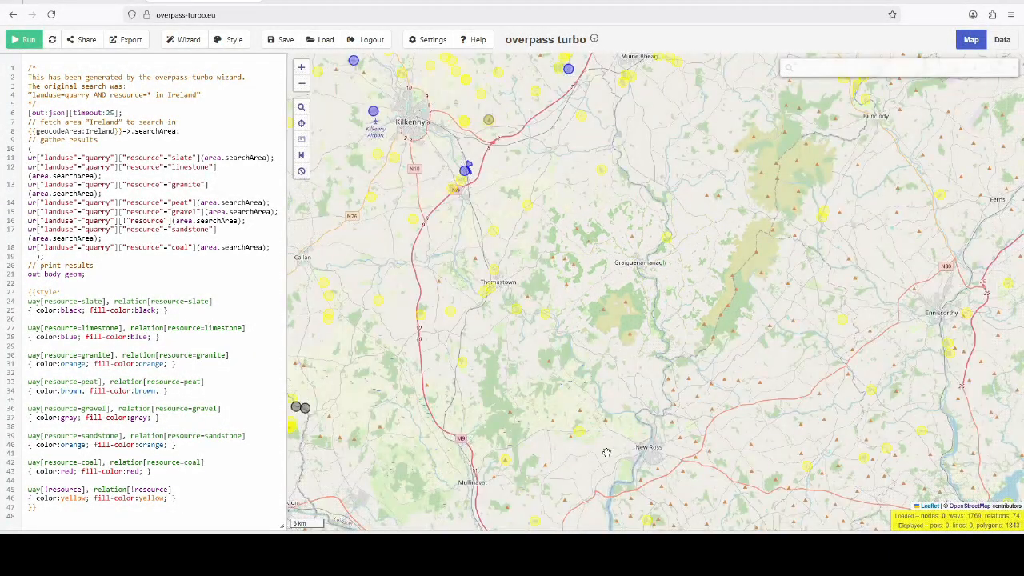
scroll(548, 338, "up", 2)
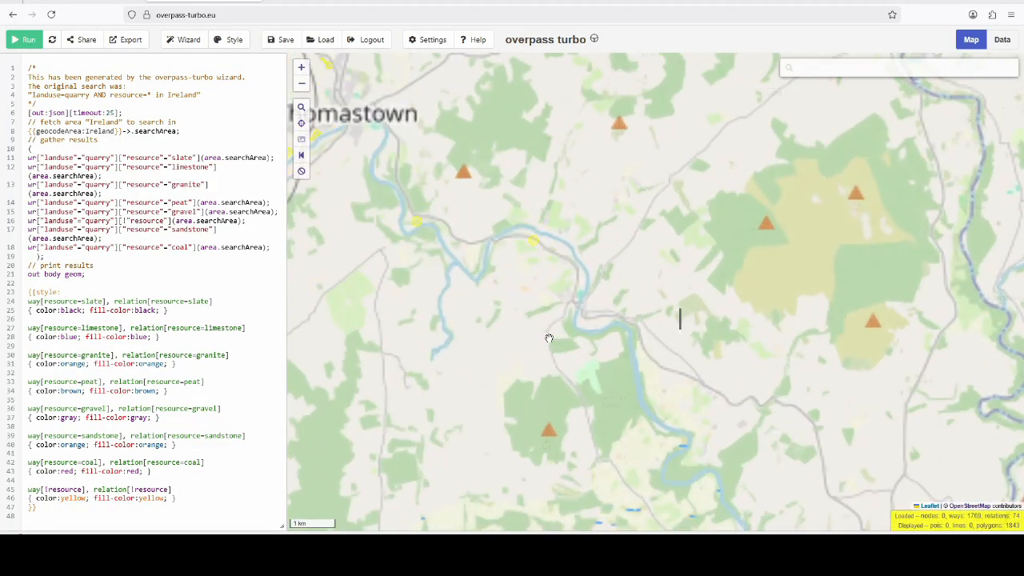
scroll(549, 339, "up", 2)
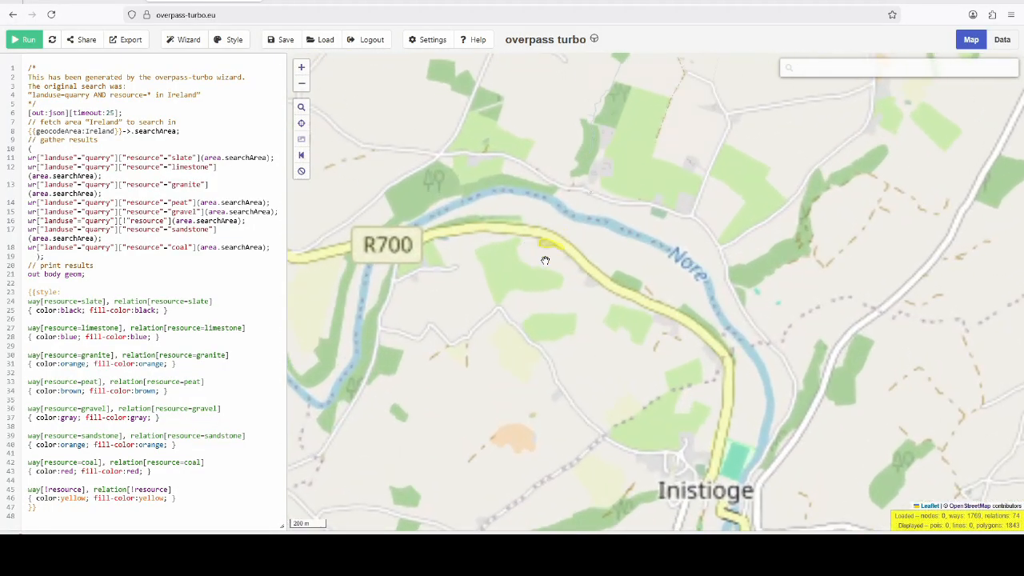
scroll(544, 260, "up", 2)
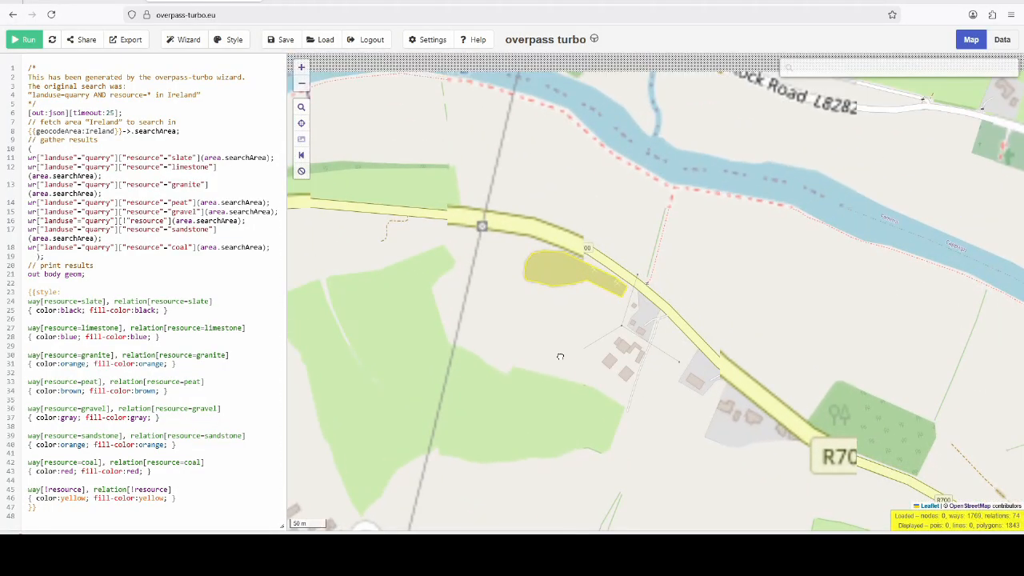
left_click(561, 334)
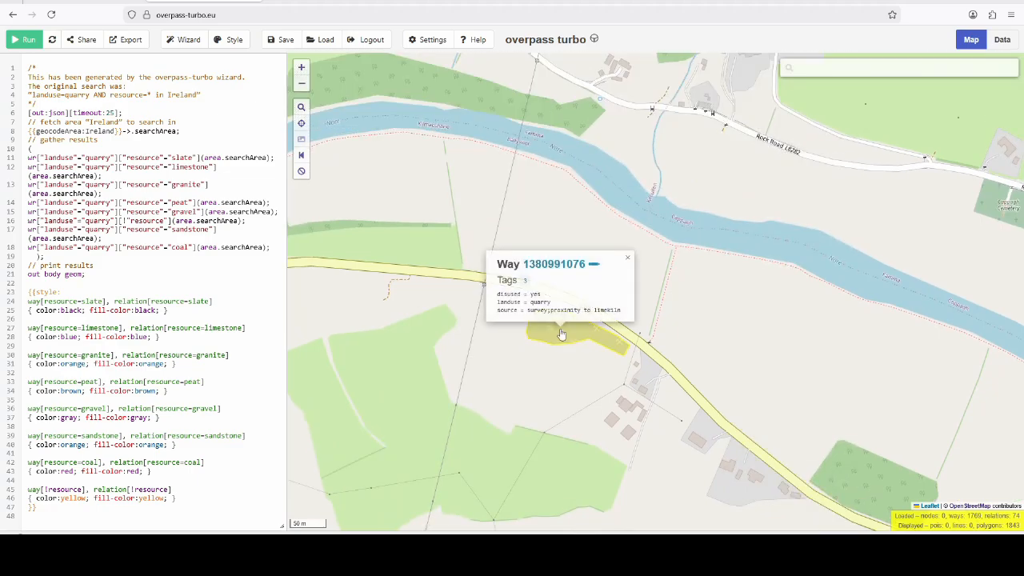
left_click(593, 265)
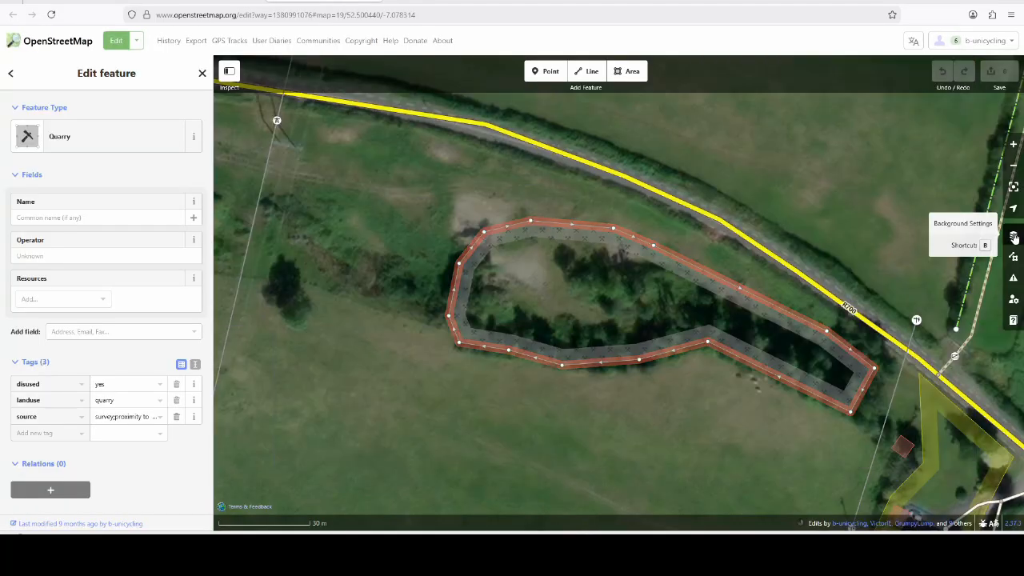
Check the tags of the small ruined building southeast of the quarry and deselect it.
left_click_drag(849, 455, 642, 349)
left_click(702, 344)
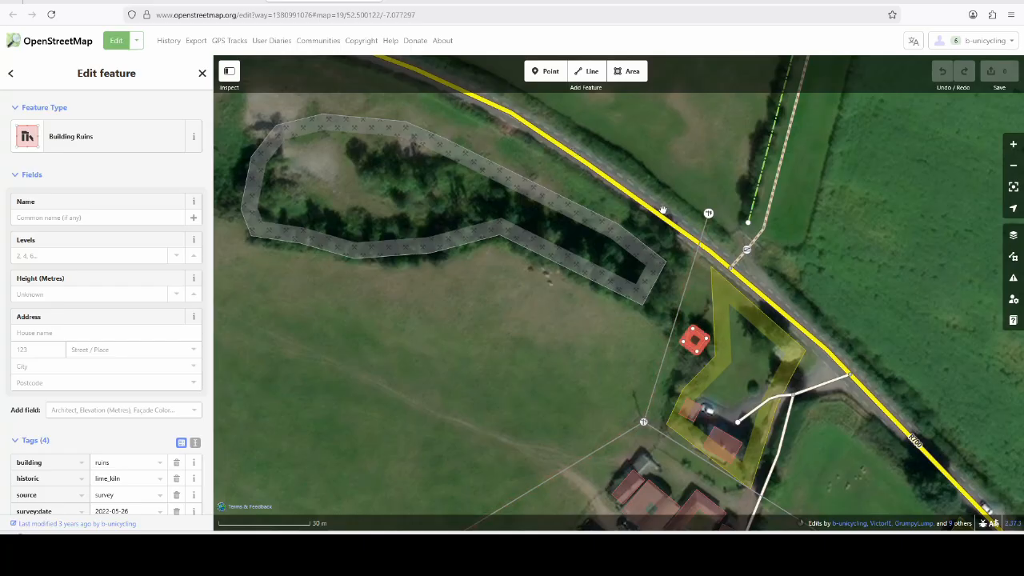
left_click_drag(526, 338, 569, 398)
left_click(602, 382)
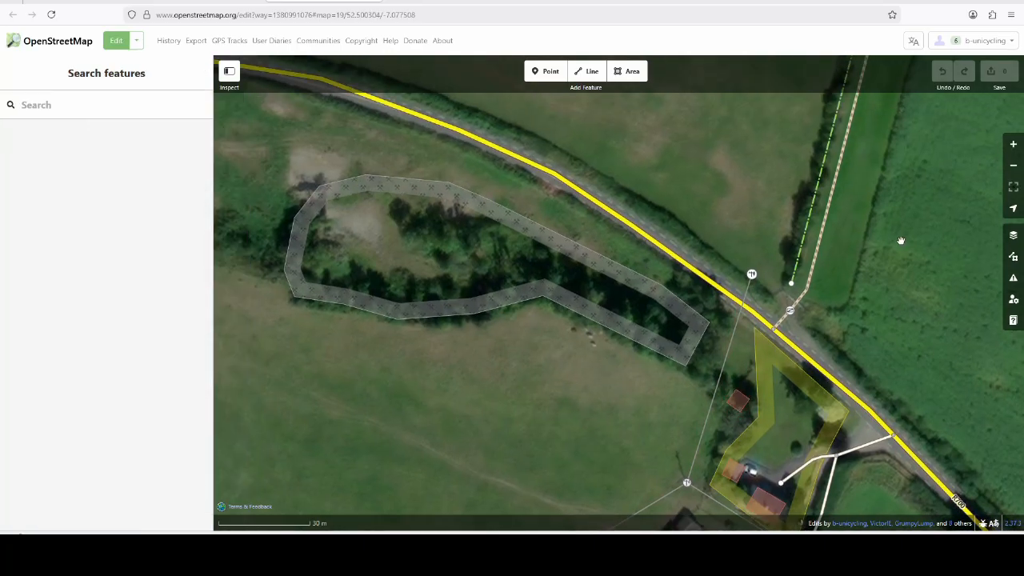
Change the background imagery to Ireland British War Office 1:25k GSGS 3906 and show the quarry's surroundings.
left_click(1014, 235)
left_click(916, 290)
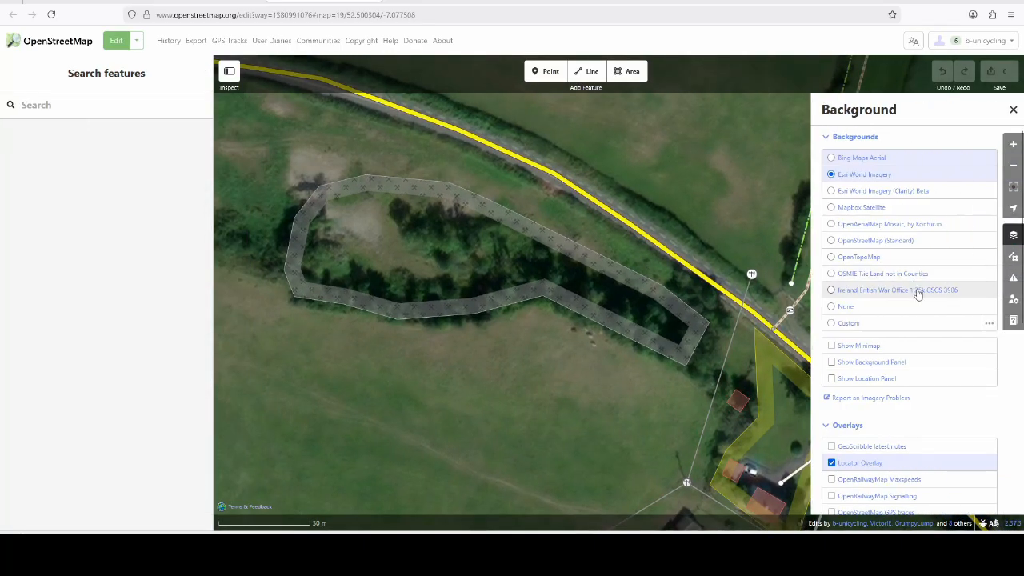
scroll(583, 327, "down", 2)
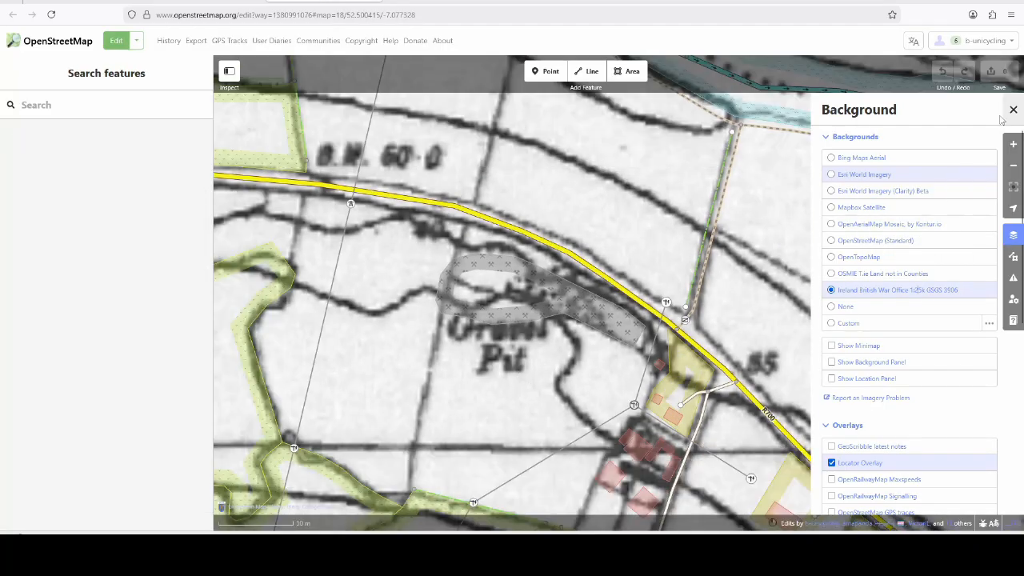
Add the tag resource=gravel to the disused quarry beside the R700.
left_click(565, 329)
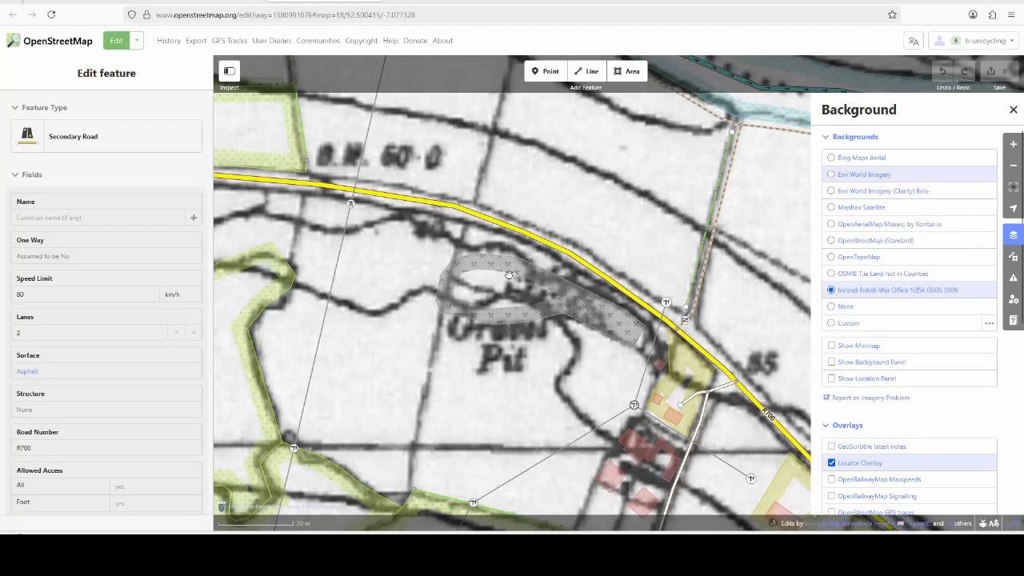
left_click(526, 324)
left_click(51, 432)
type("resource")
key("Tab")
type("gravel")
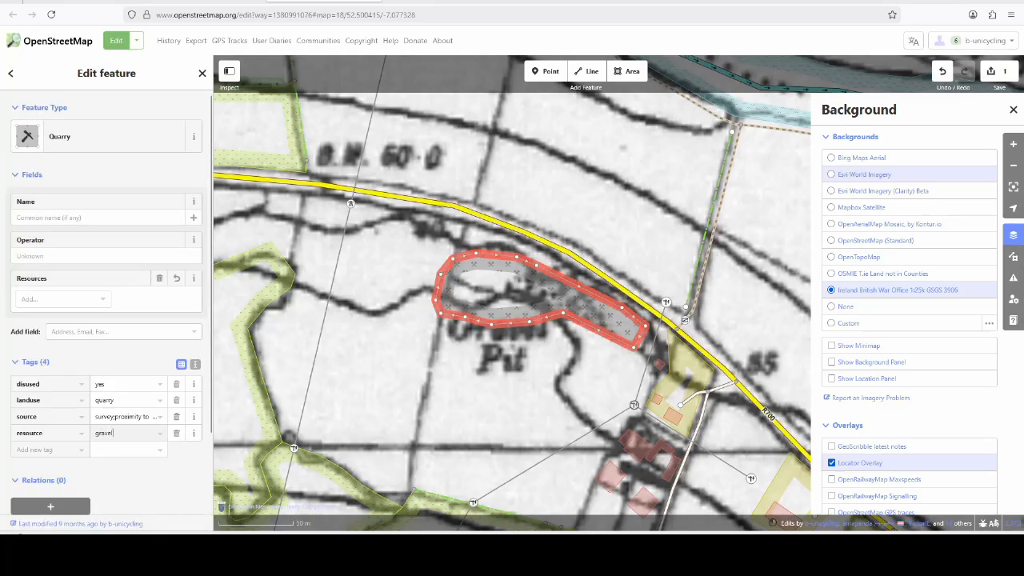
key("Tab")
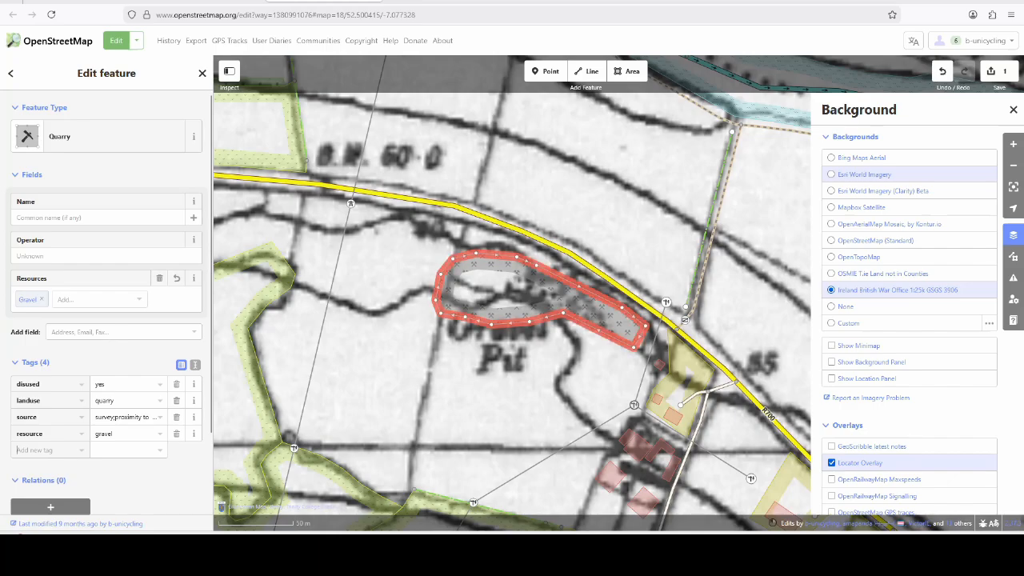
Append ";British war office map" to the quarry's source tag and deselect the quarry.
type("s")
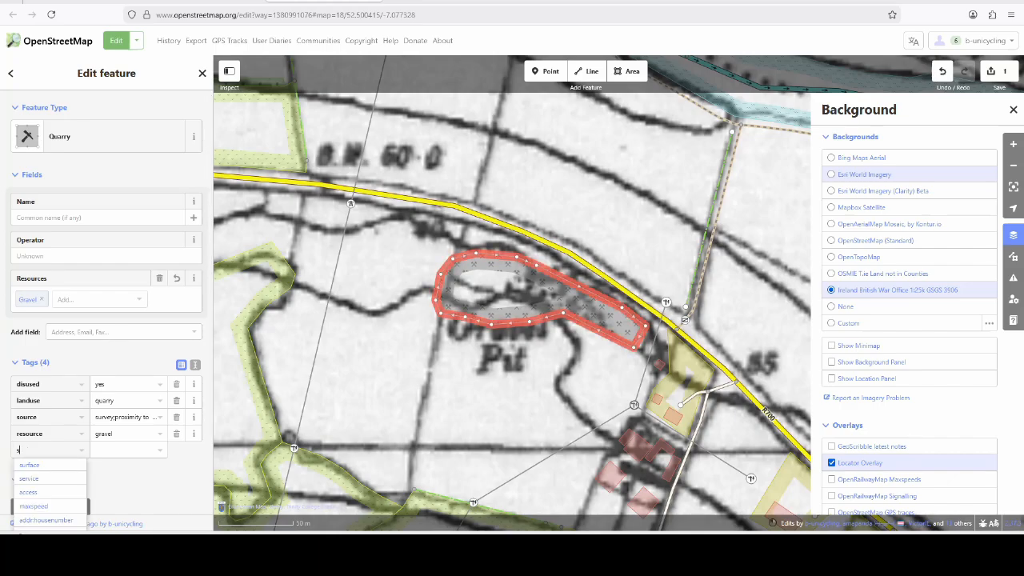
key("BackSpace")
left_click(117, 417)
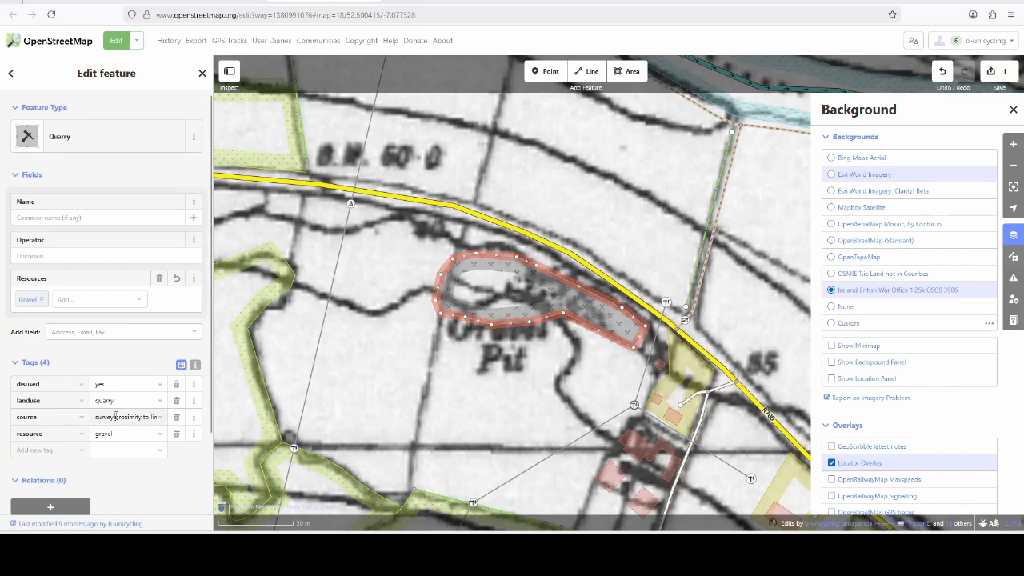
type(";British")
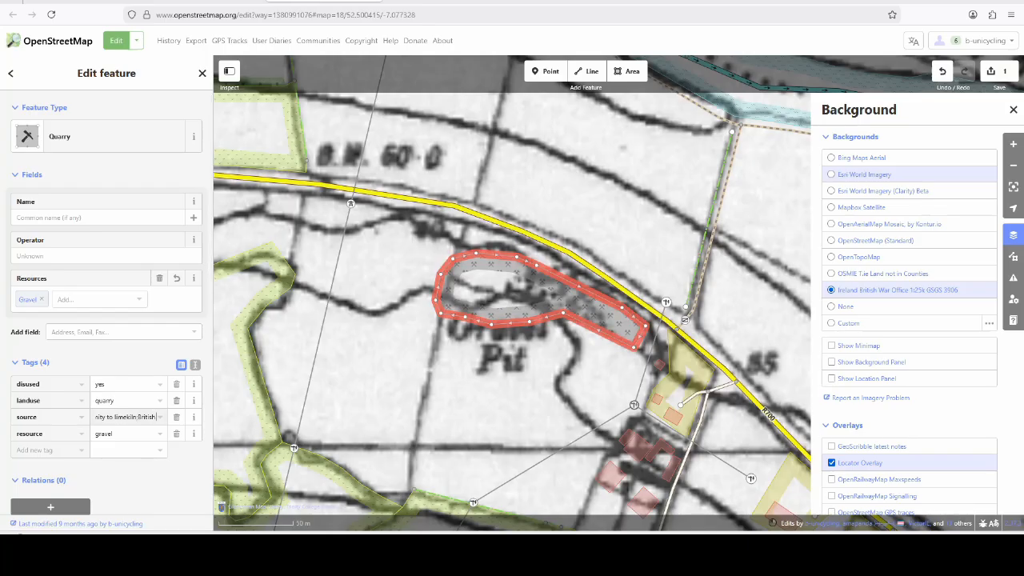
type(" war office map")
left_click(471, 385)
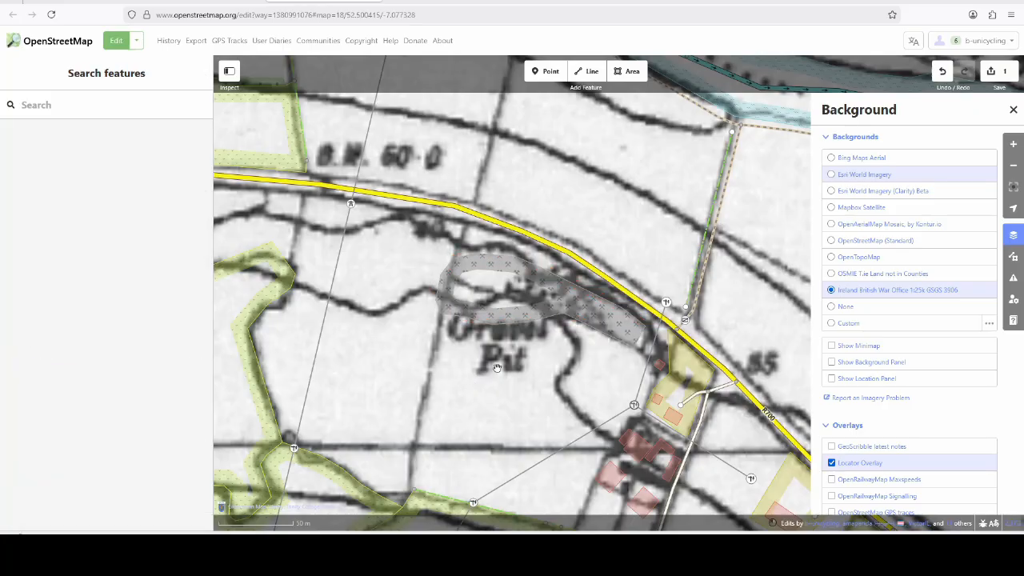
left_click(582, 298)
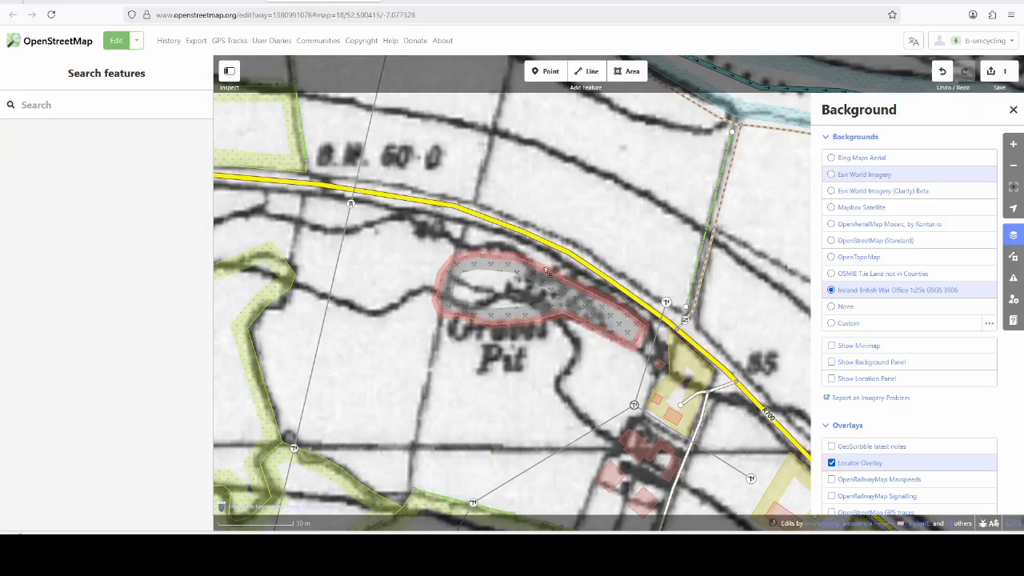
scroll(557, 264, "down", 4)
key("Escape")
scroll(590, 272, "up", 2)
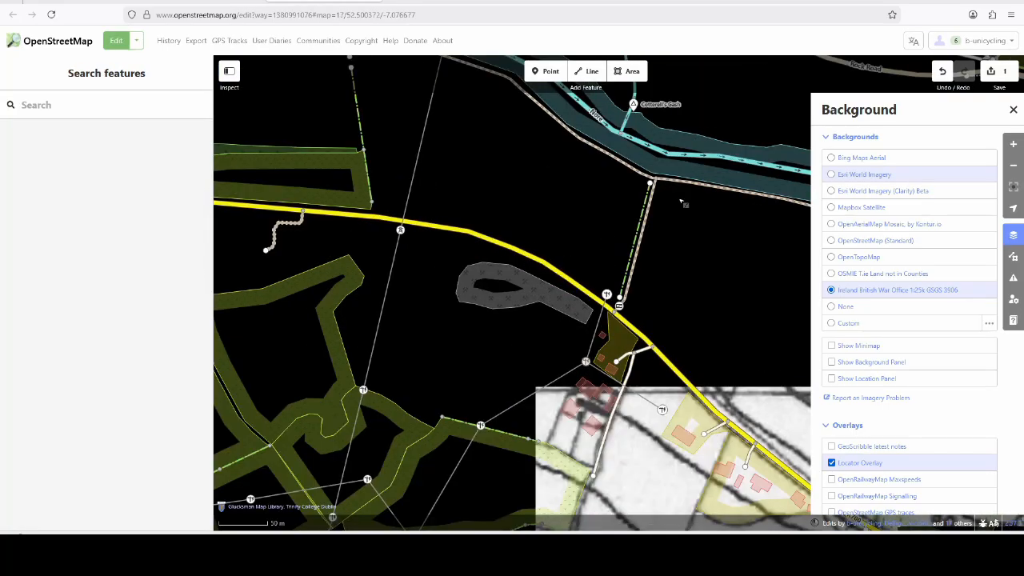
Upload the edit with the changeset comment "added resource #quarry" and "British war office map" as the source.
left_click(1000, 70)
left_click(105, 132)
type("added resource #quarry")
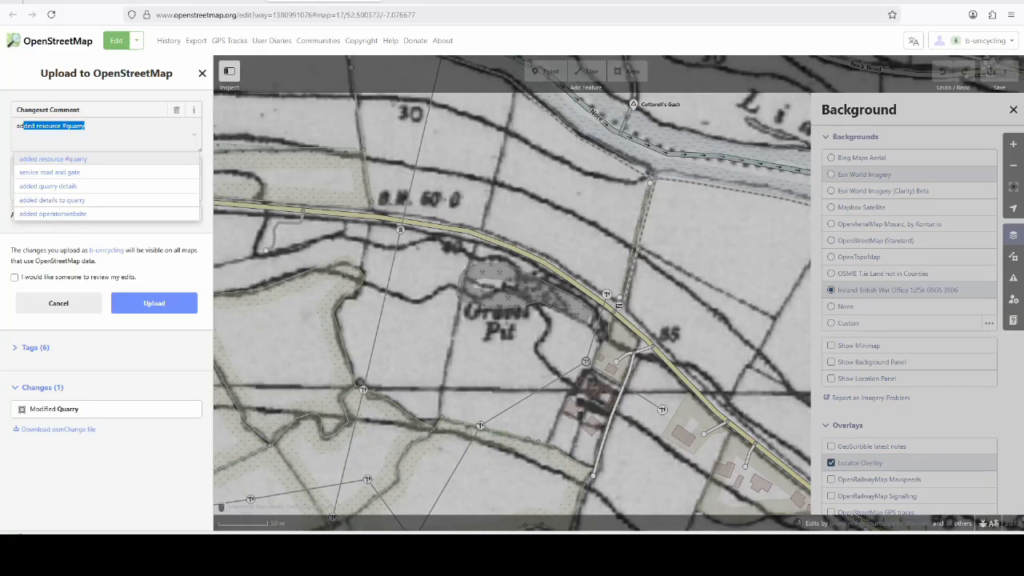
left_click(83, 162)
left_click(67, 187)
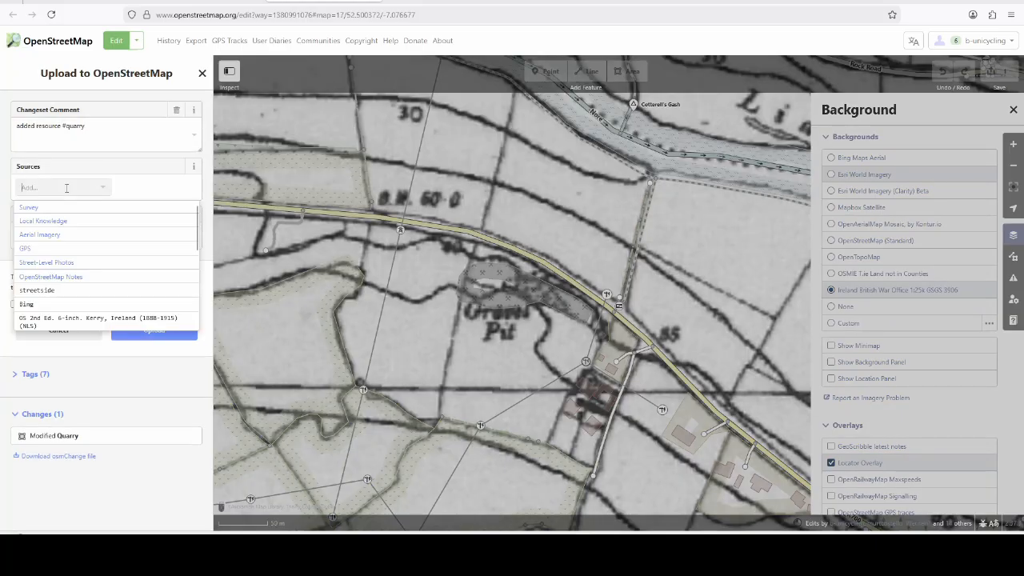
type("British war office map")
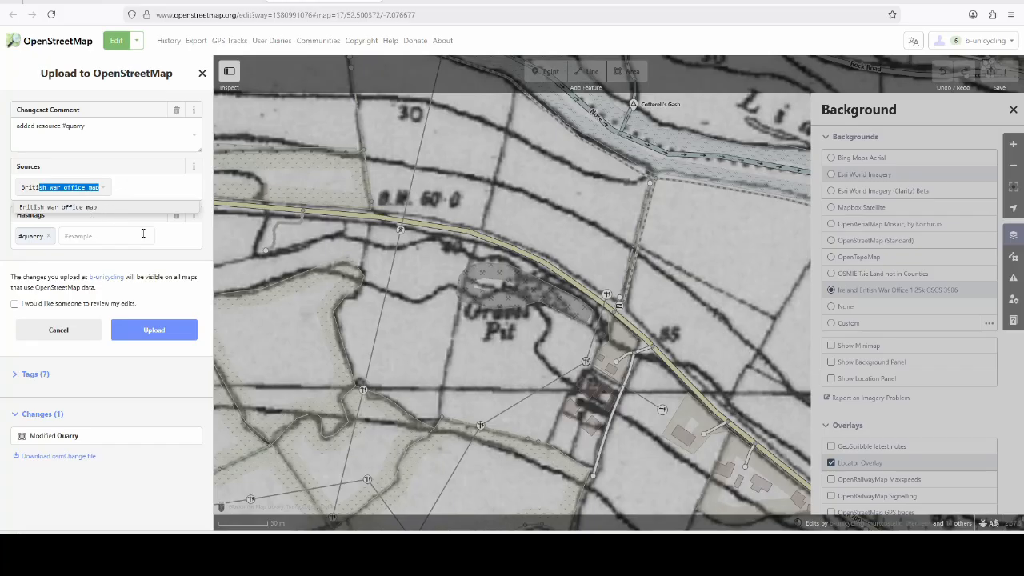
left_click(155, 332)
left_click(154, 350)
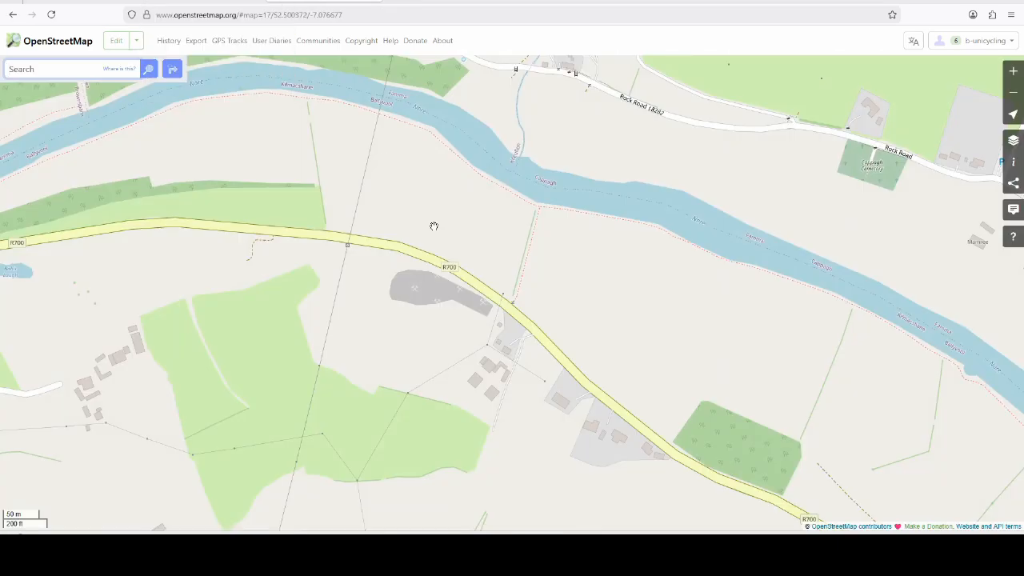
Check the quarry on the OpenStreetMap map, return to overpass turbo, dismiss its tag popup and rerun the query with all of Ireland in view.
scroll(432, 293, "up", 2)
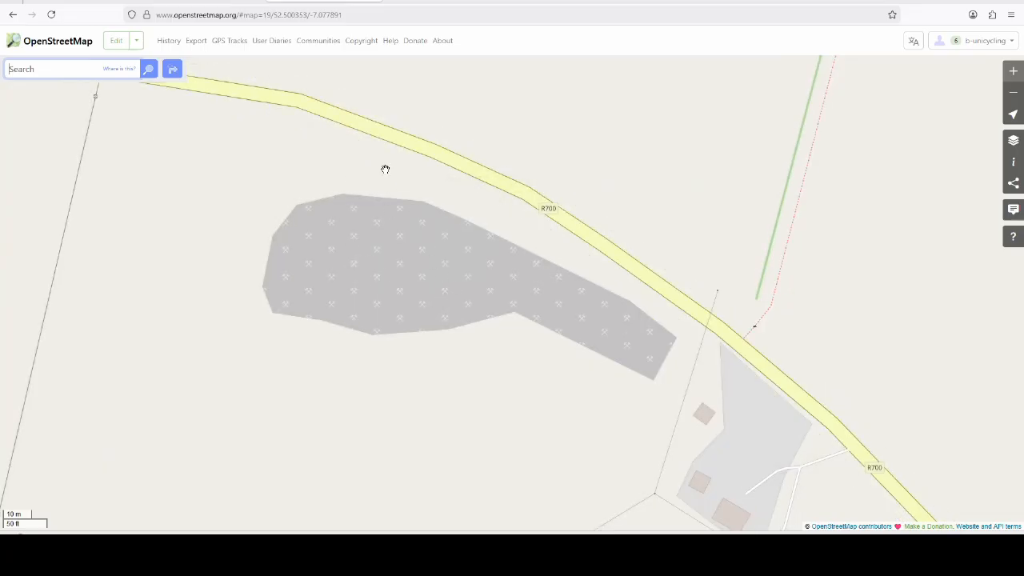
scroll(478, 283, "down", 1)
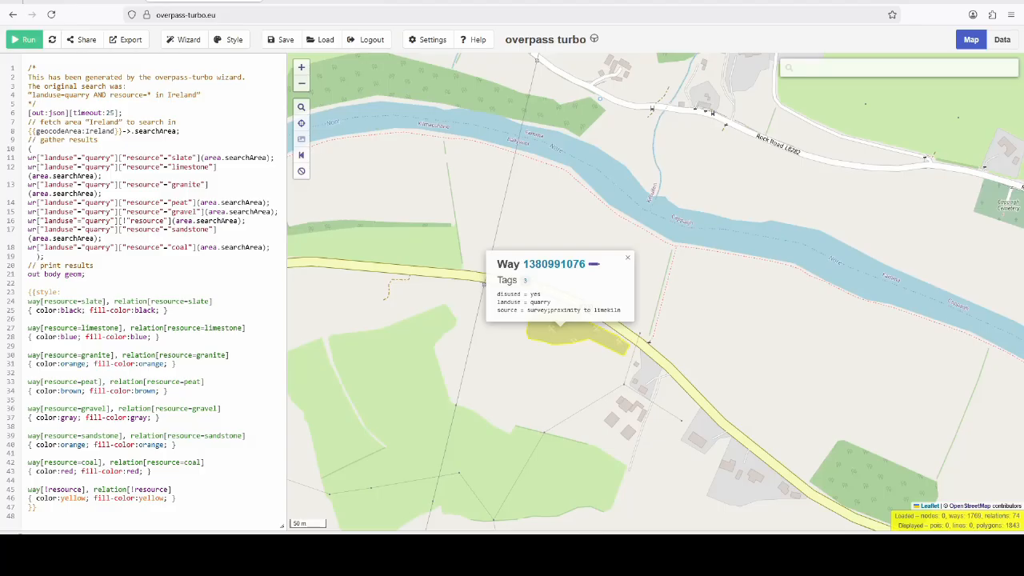
left_click(628, 258)
scroll(577, 264, "down", 3)
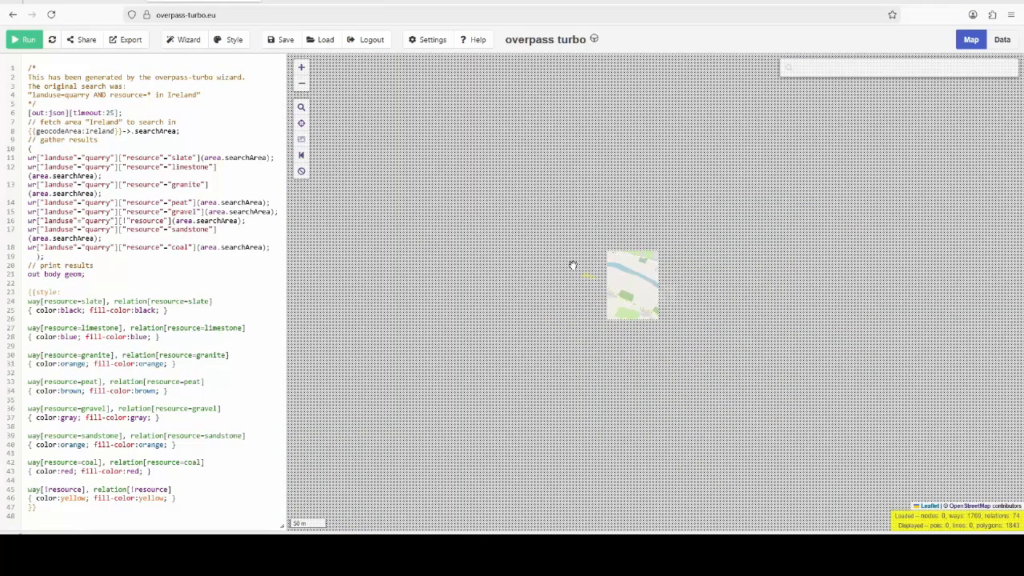
scroll(631, 305, "down", 4)
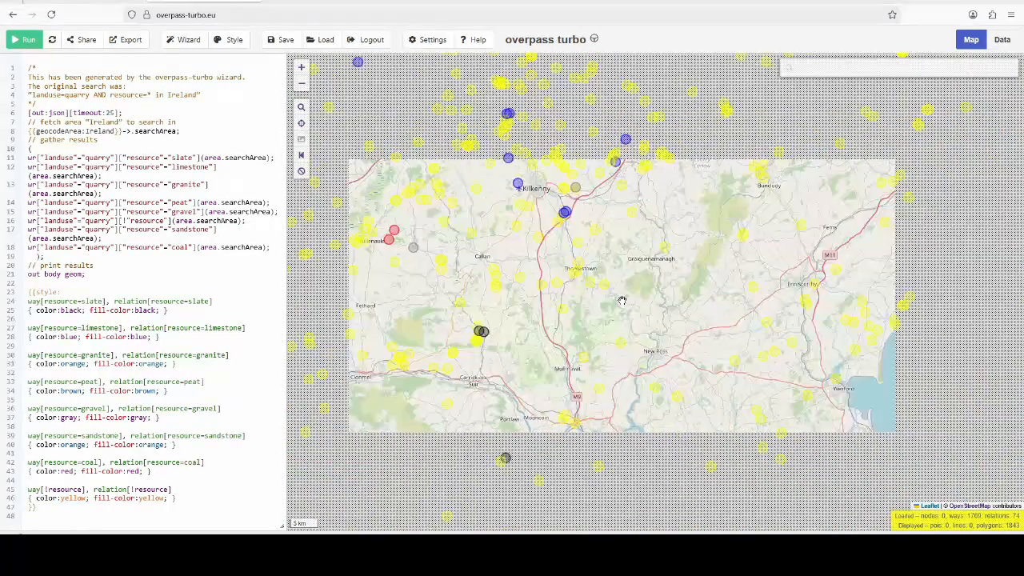
scroll(813, 317, "down", 2)
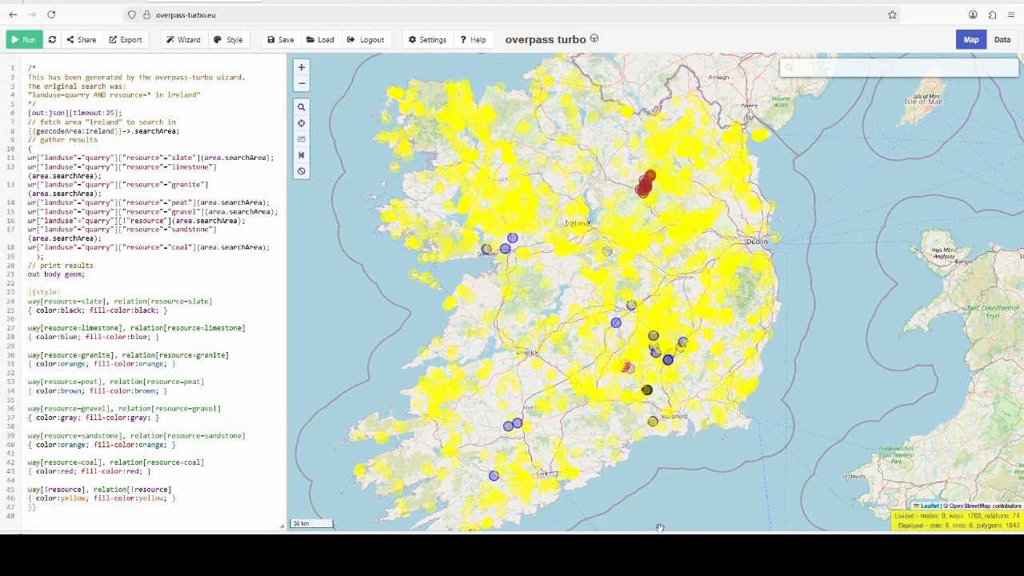
mouse_move(654, 547)
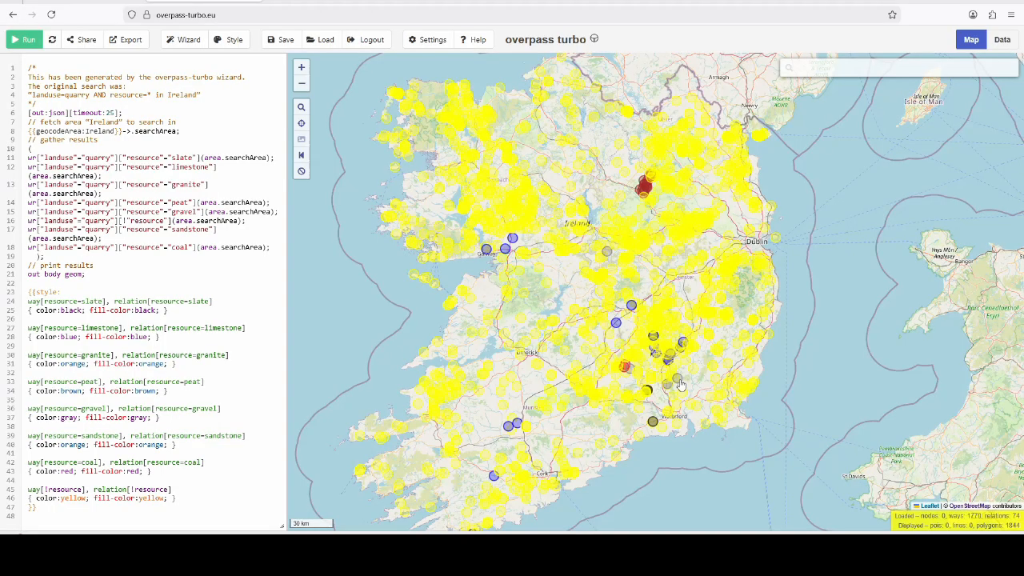
Examine the newly tagged gravel quarry beside the R700, southeast of Thomastown, in the refreshed query results.
scroll(680, 383, "up", 1)
scroll(675, 378, "up", 2)
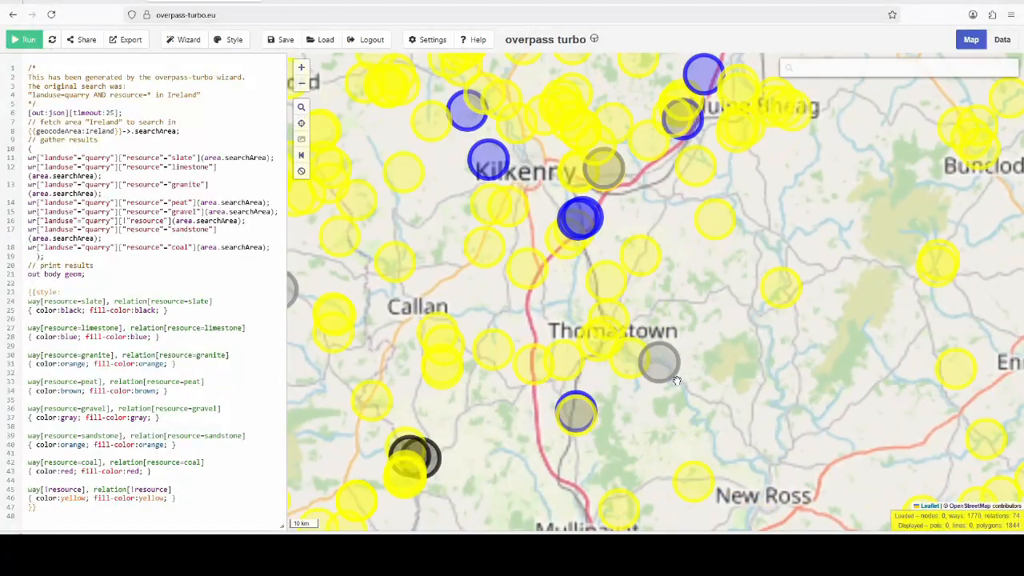
scroll(672, 374, "up", 2)
scroll(667, 371, "up", 6)
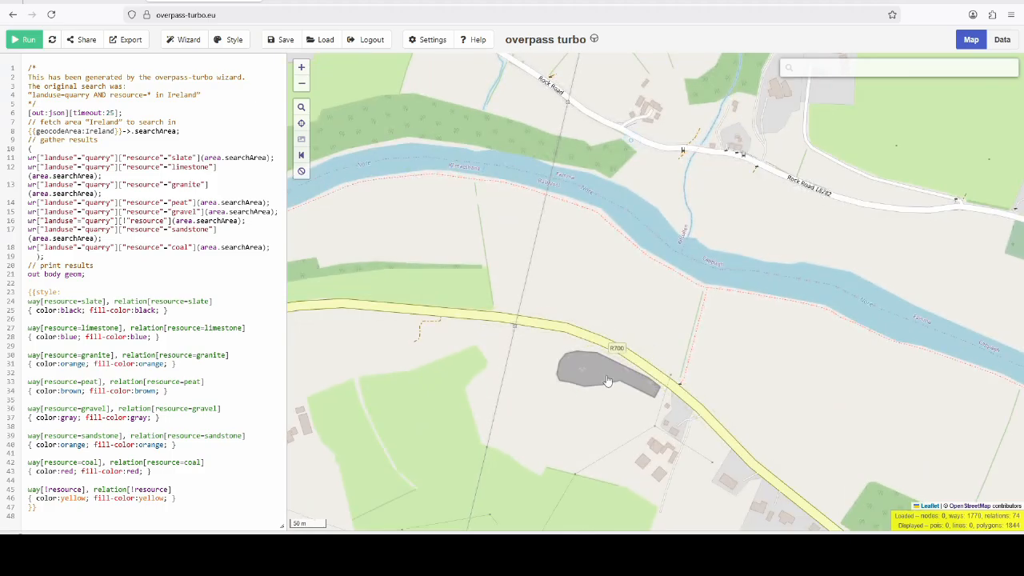
Inspect the tags of the gravel quarry beside the R700 and the yellow quarry at Mountain View Golf Course near Ballyhale, closing the popup.
left_click(607, 381)
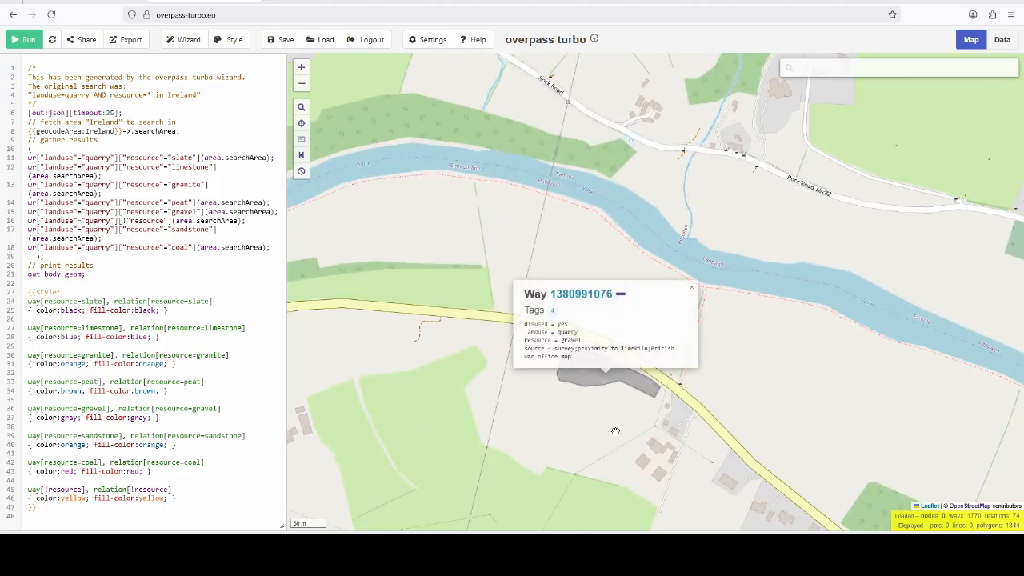
scroll(645, 257, "down", 2)
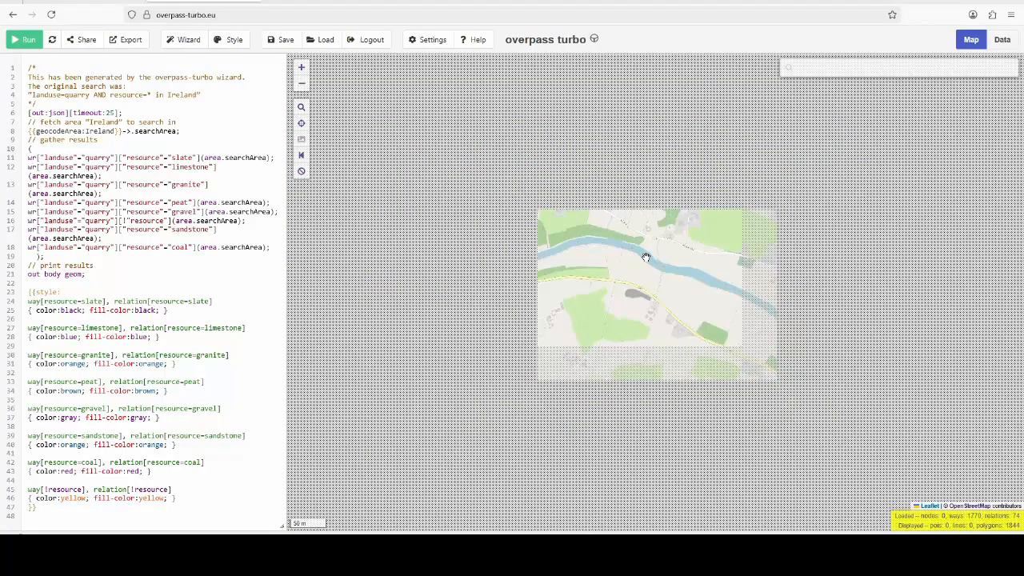
scroll(646, 256, "down", 3)
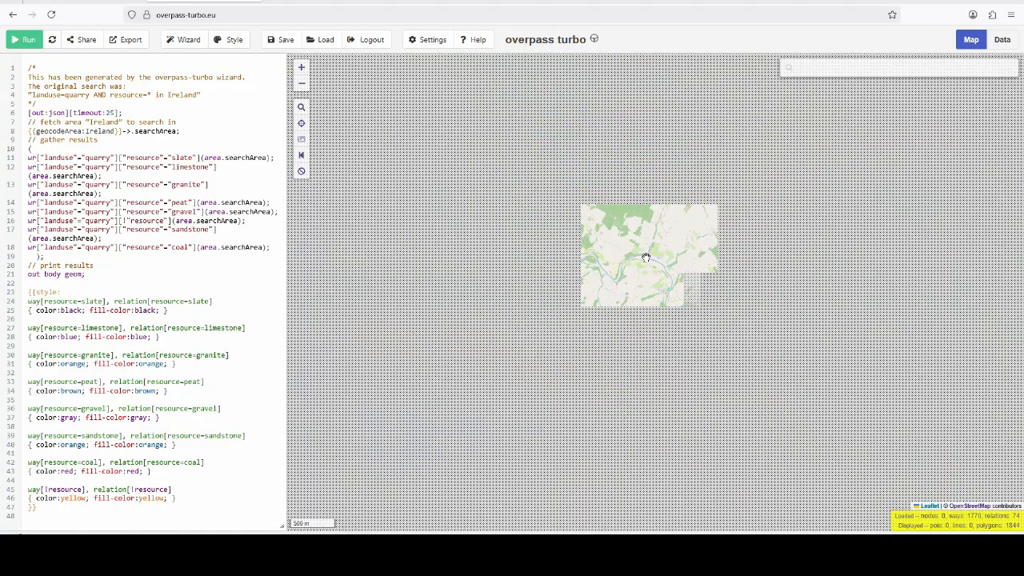
scroll(460, 355, "up", 2)
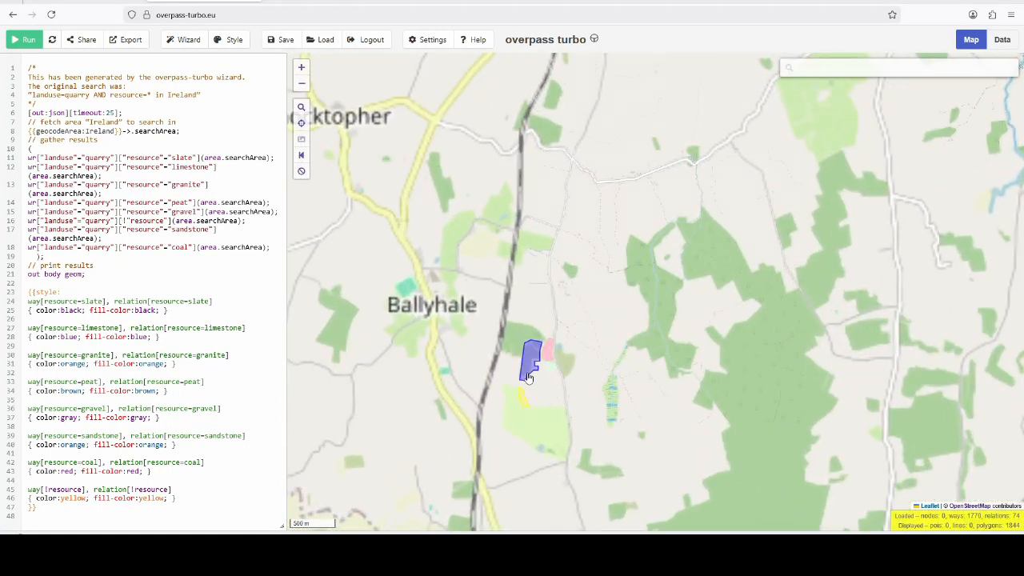
scroll(533, 371, "up", 1)
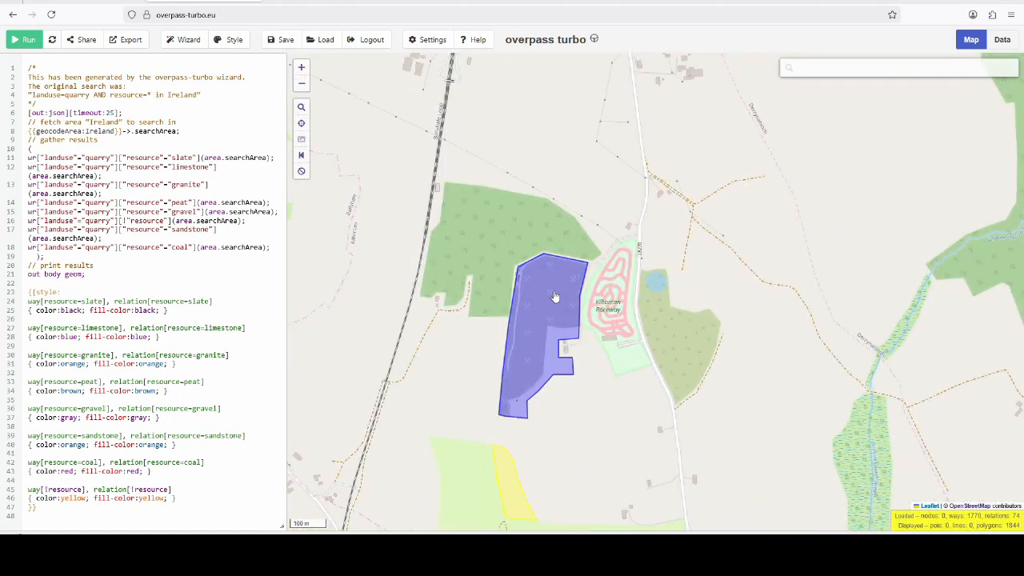
scroll(559, 381, "down", 1)
left_click(549, 385)
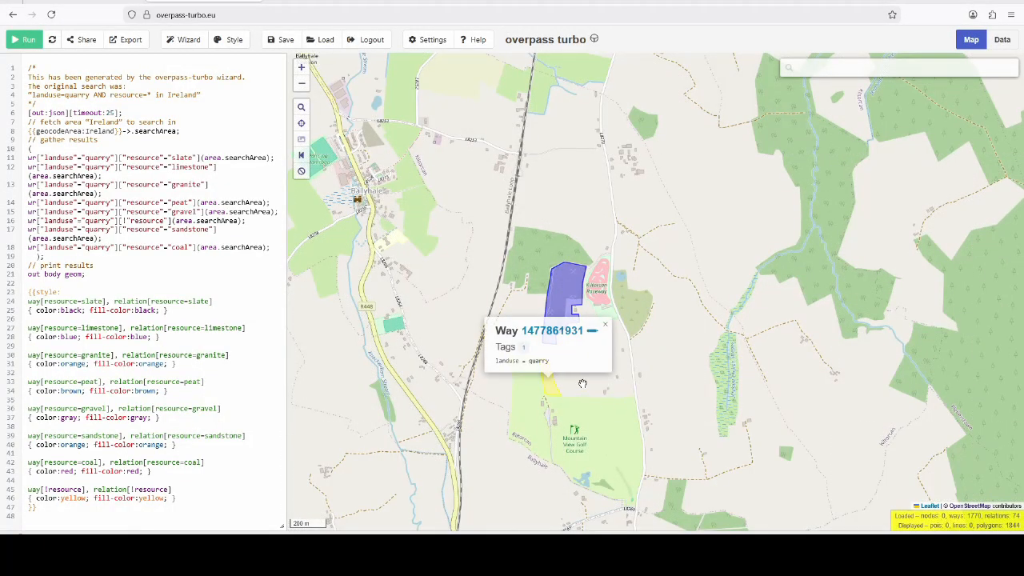
left_click(582, 384)
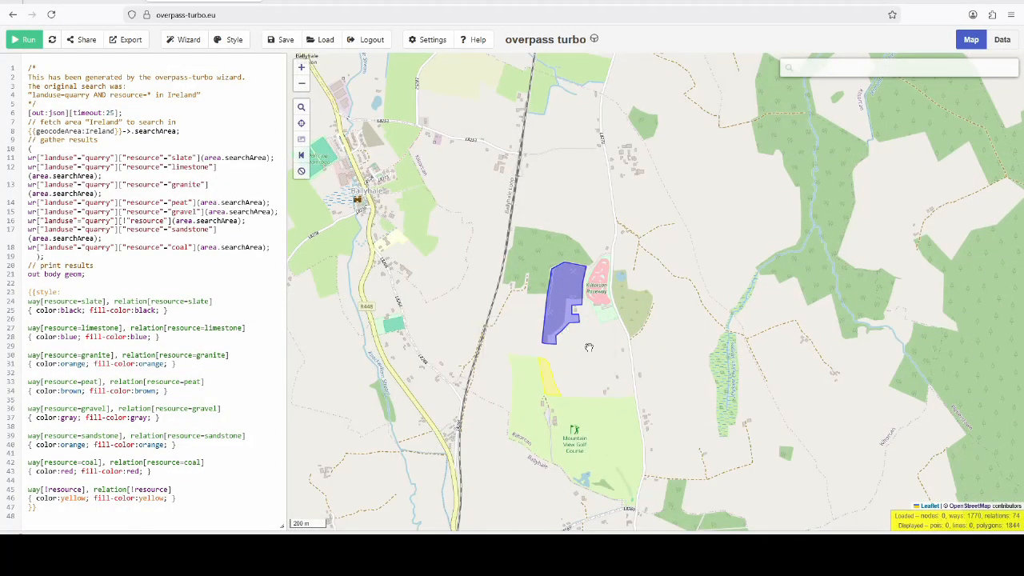
Examine the distribution of quarries by resource colour around Kilkenny and across the whole of Ireland.
scroll(578, 332, "down", 2)
scroll(577, 324, "down", 2)
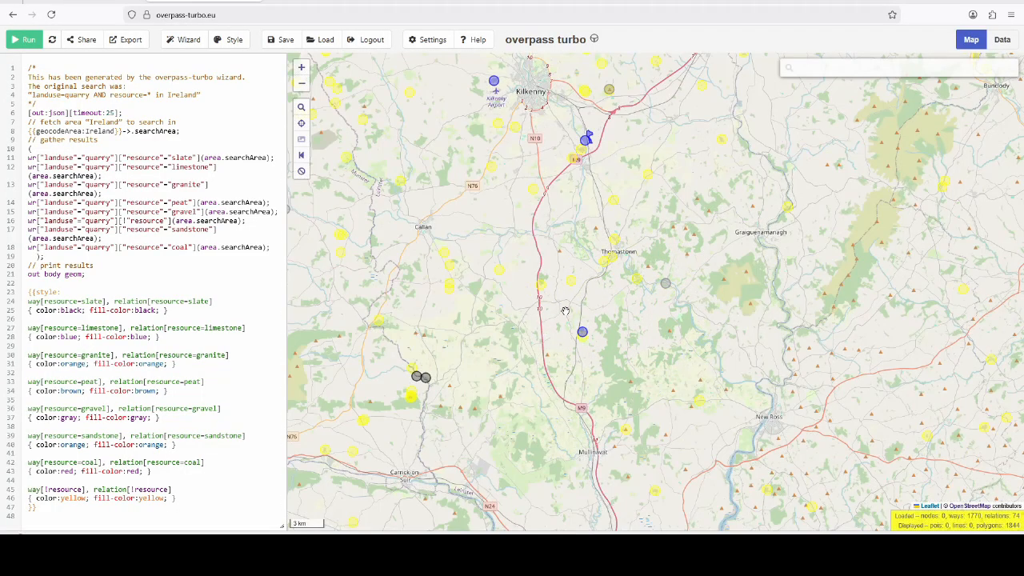
scroll(565, 308, "down", 1)
scroll(580, 299, "down", 3)
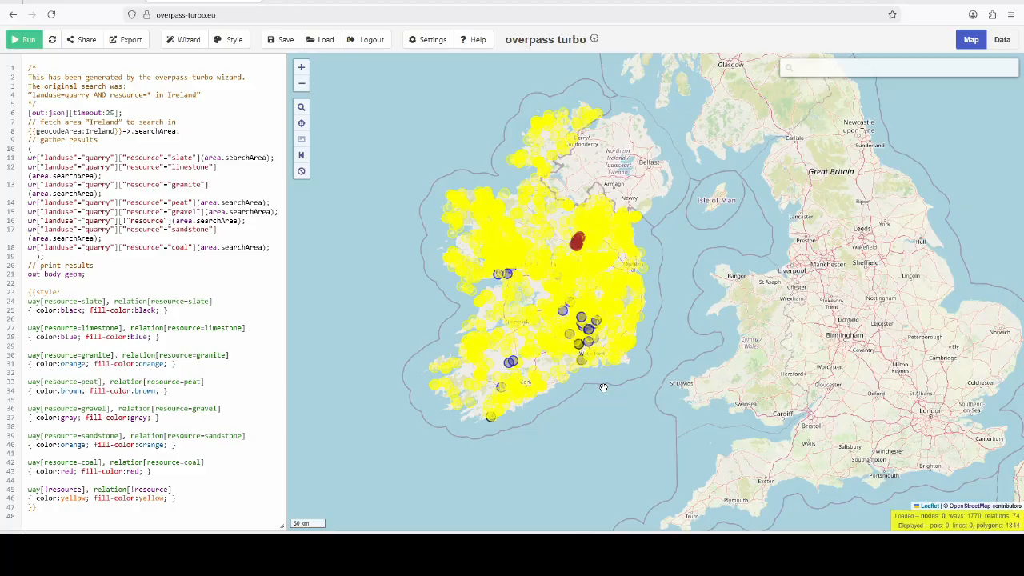
scroll(580, 331, "up", 2)
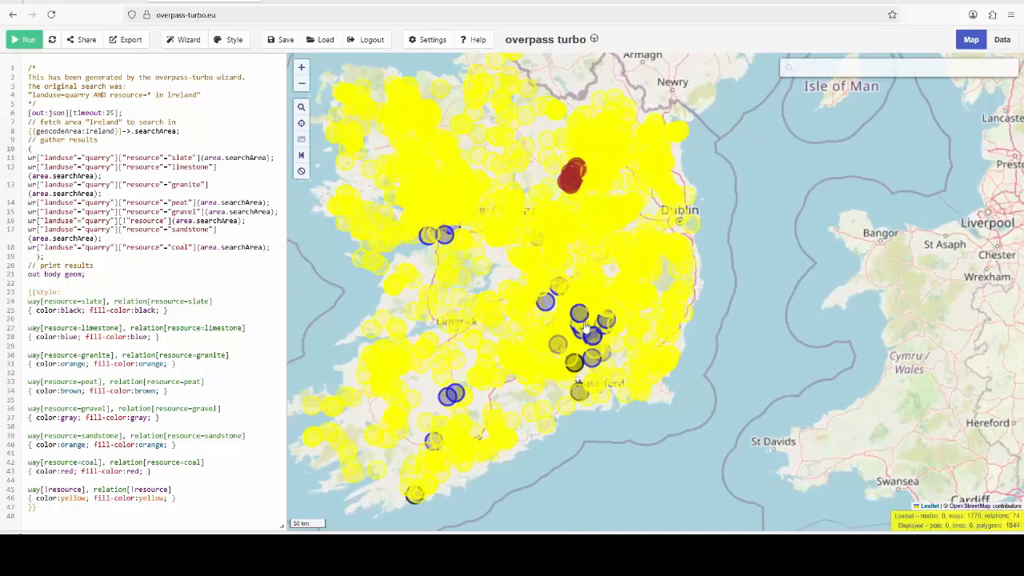